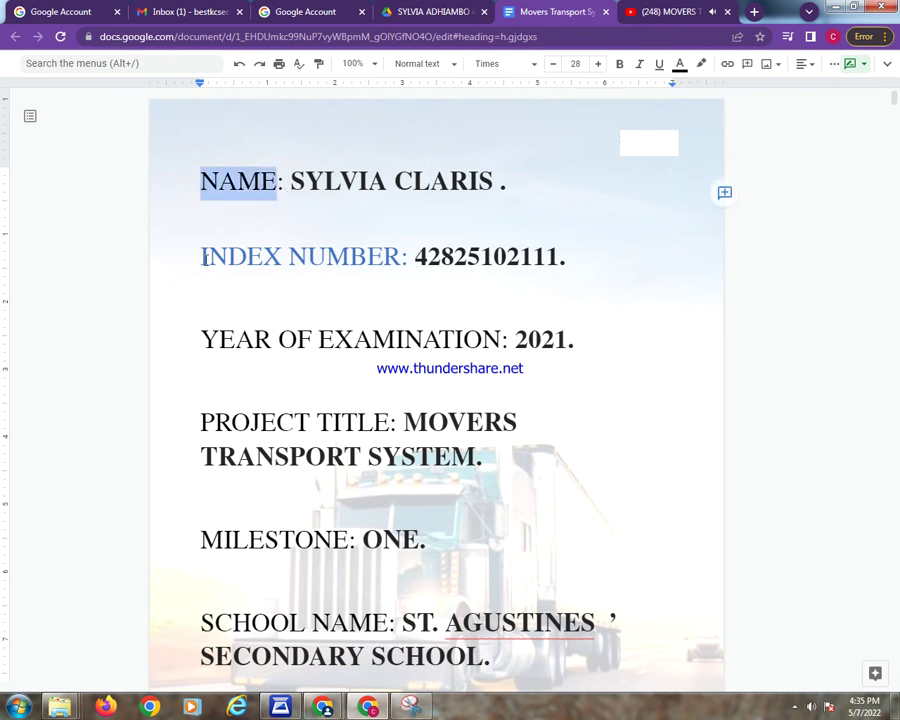
Select the cover-page labels: INDEX NUMBER, YEAR OF EXAMINATION, PROJECT TITLE, MILESTONE and SCHOOL NAME.
drag(201, 256, 401, 254)
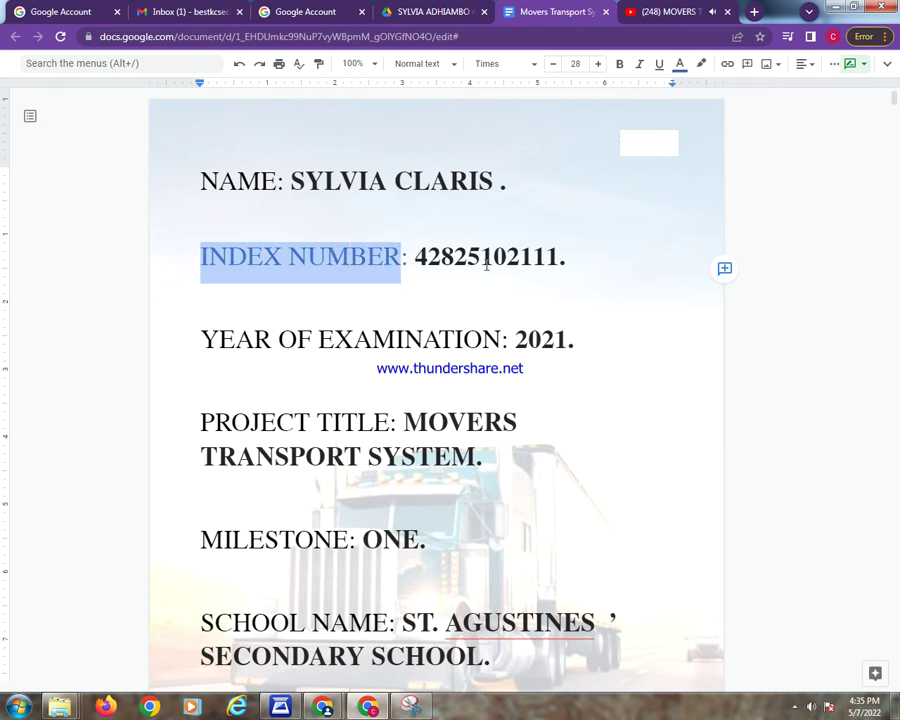
drag(202, 341, 497, 334)
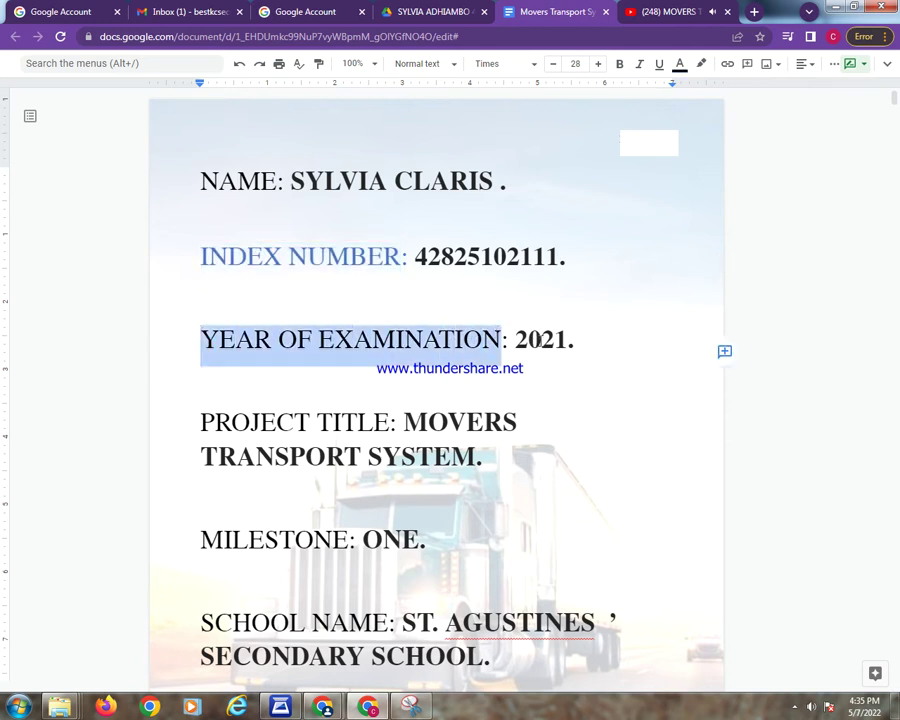
drag(199, 421, 392, 421)
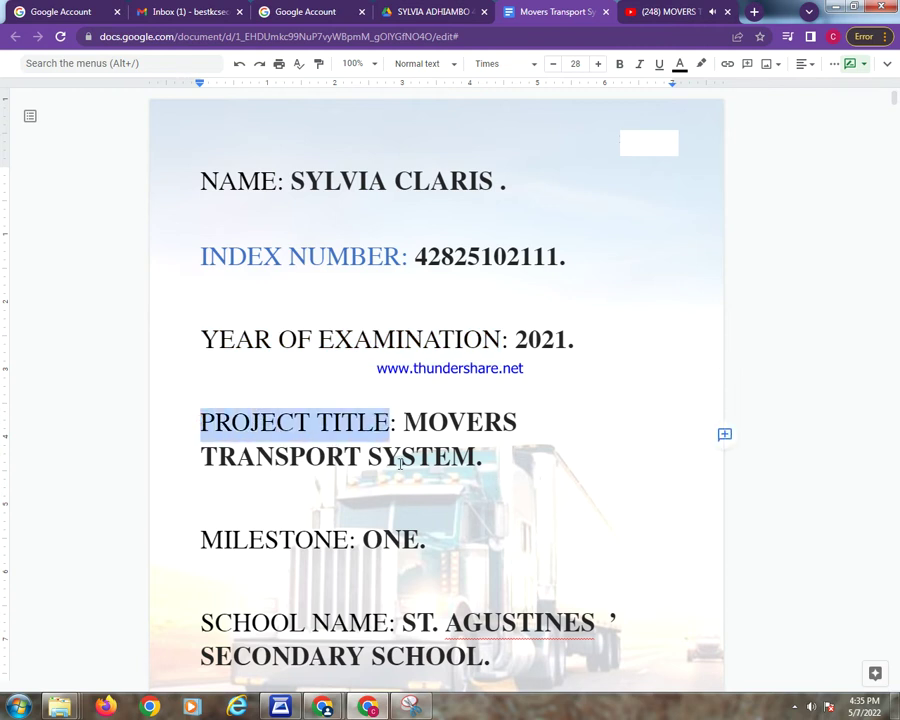
drag(203, 540, 349, 538)
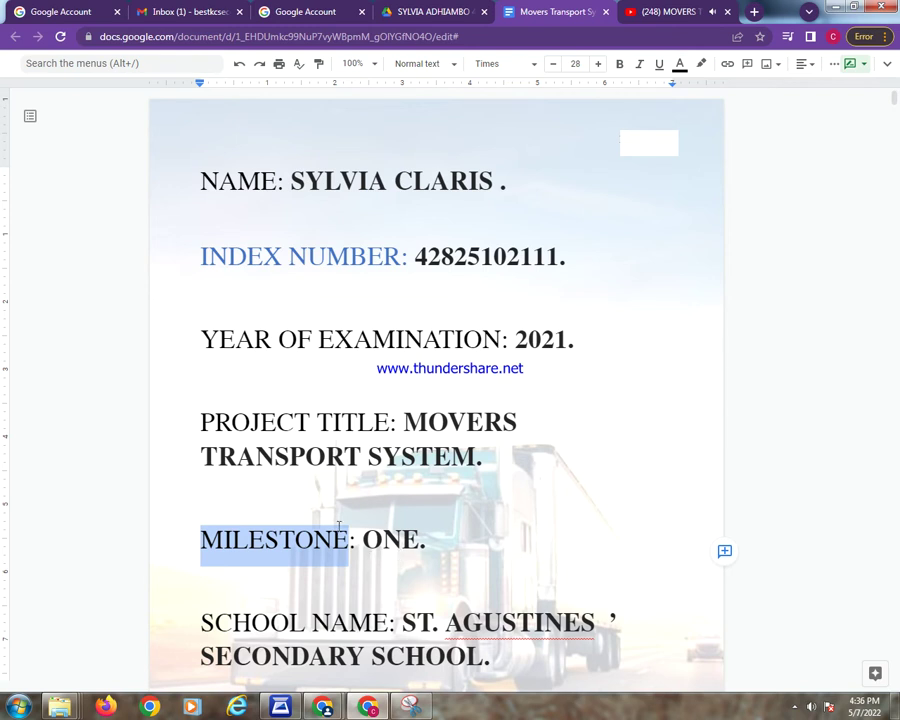
scroll(353, 439, down, 4)
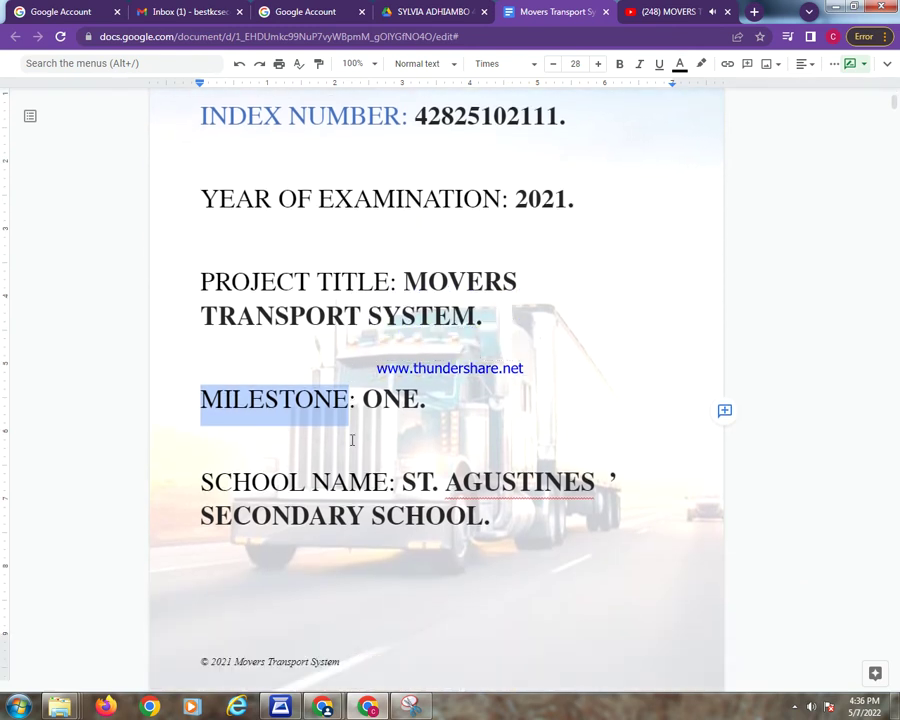
drag(195, 412, 389, 411)
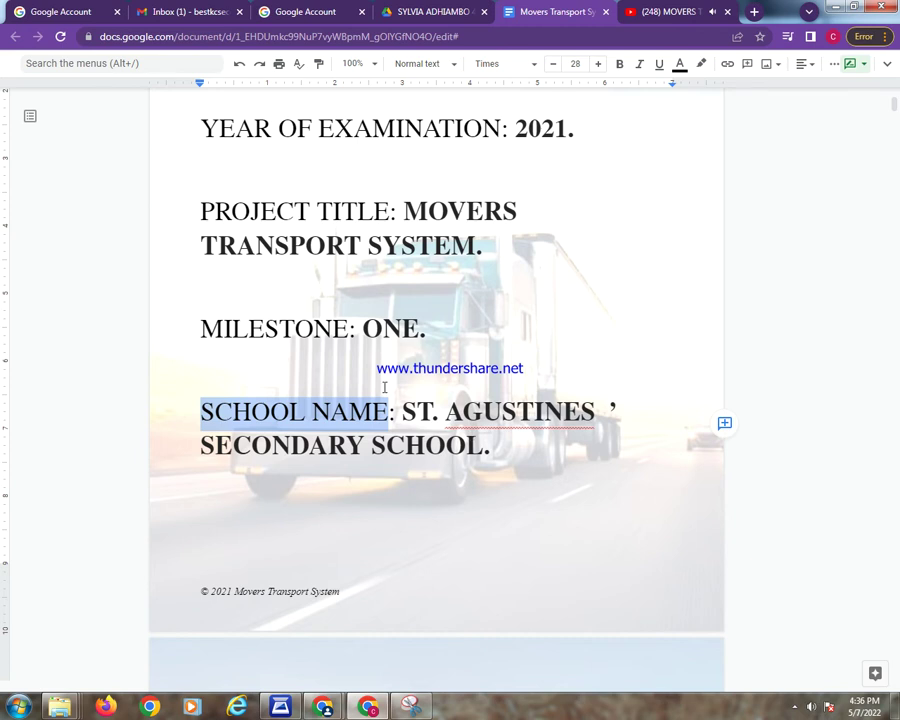
Scroll down to the DECLARATION page and select the DECLARATION heading.
scroll(384, 387, down, 1)
scroll(384, 387, down, 2)
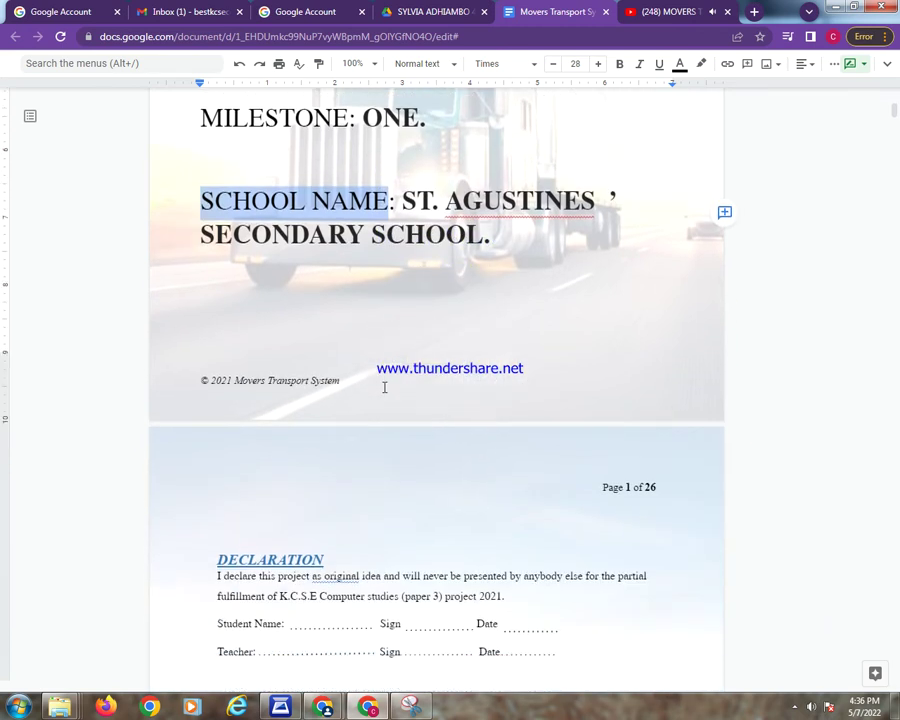
scroll(384, 387, down, 1)
scroll(384, 387, down, 1)
scroll(384, 387, down, 3)
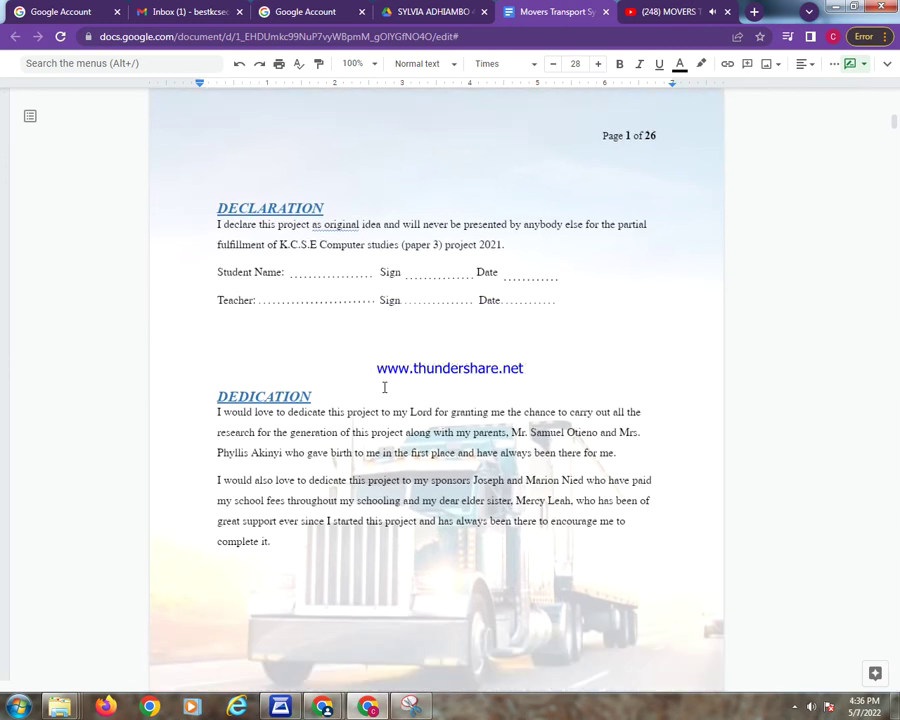
scroll(384, 387, down, 2)
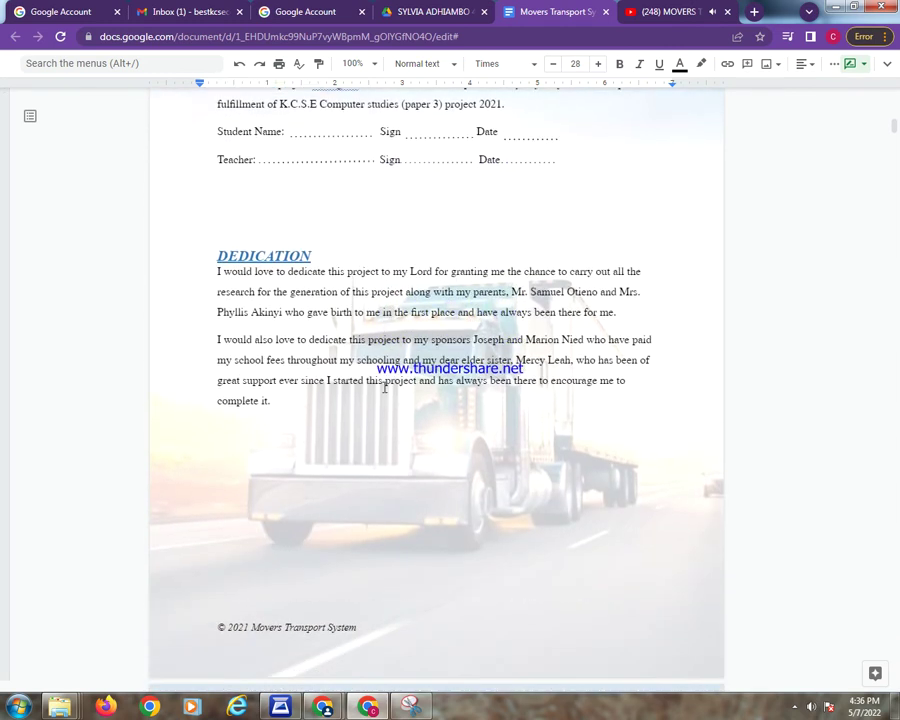
scroll(384, 387, down, 2)
scroll(384, 385, up, 4)
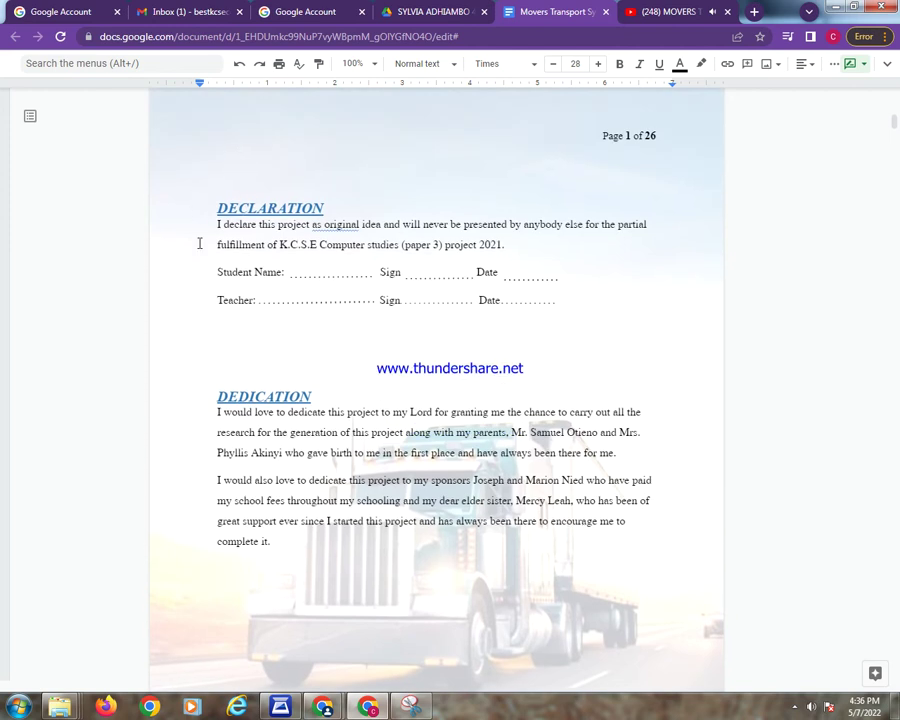
click(262, 164)
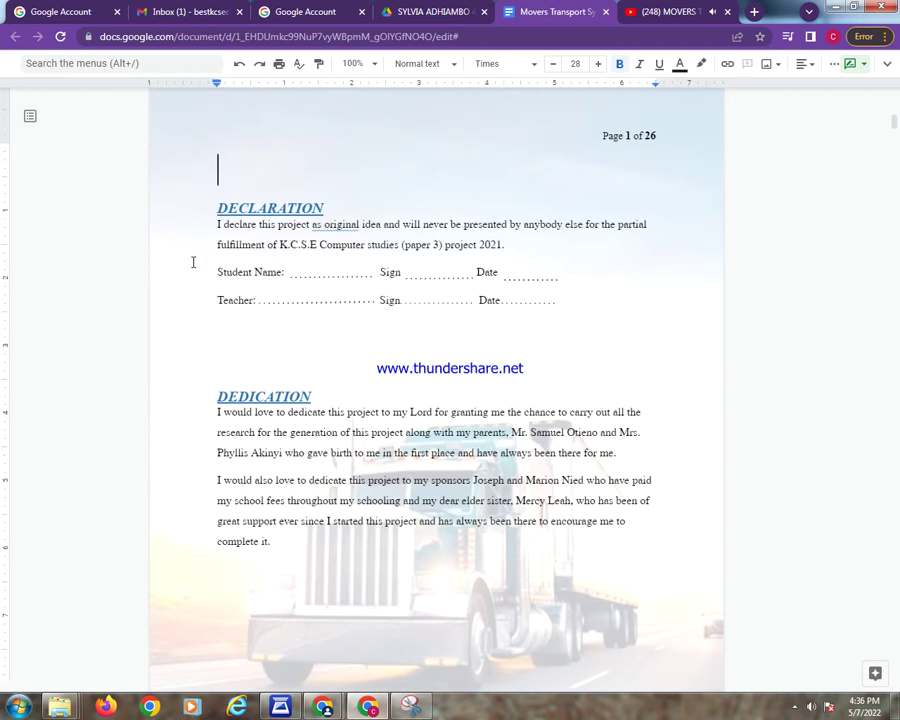
drag(217, 205, 330, 199)
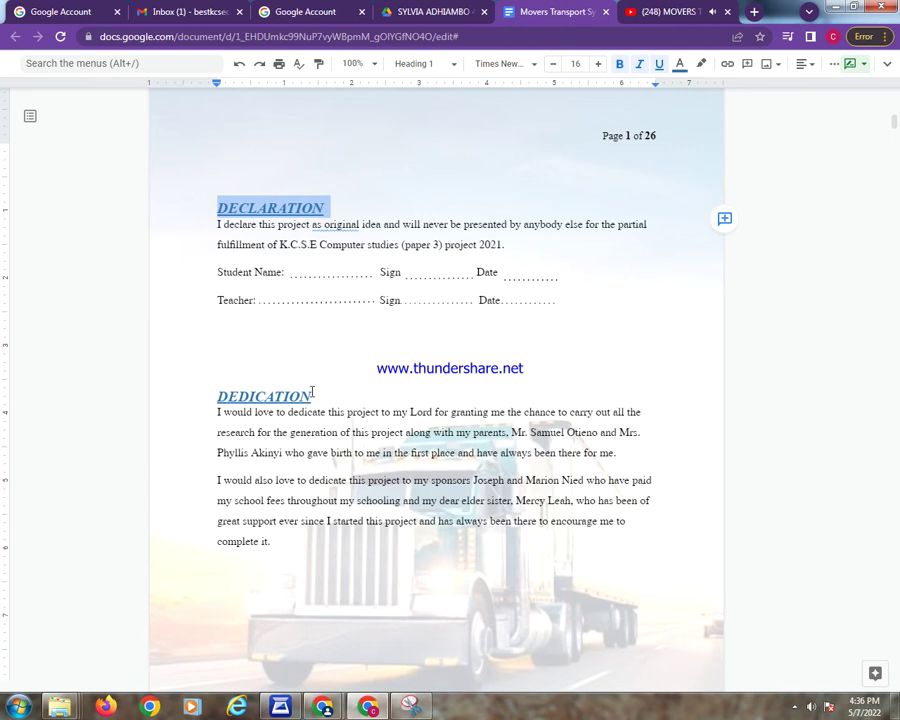
Select the DEDICATION heading, dismiss the Windows colour-scheme prompt, and scroll toward ACKNOWLEDGEMENT.
drag(201, 395, 312, 390)
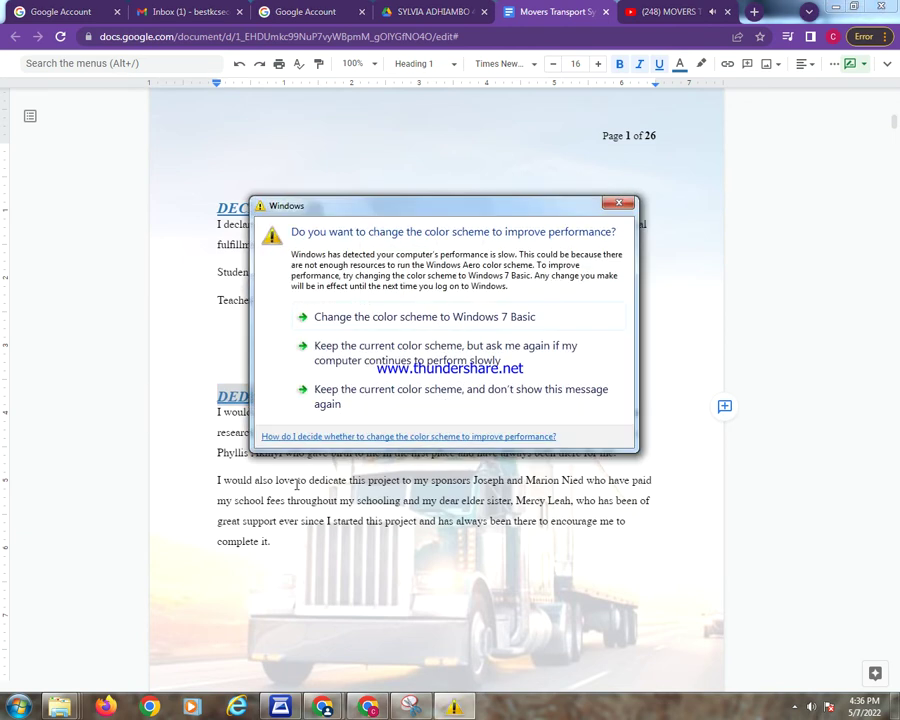
click(619, 203)
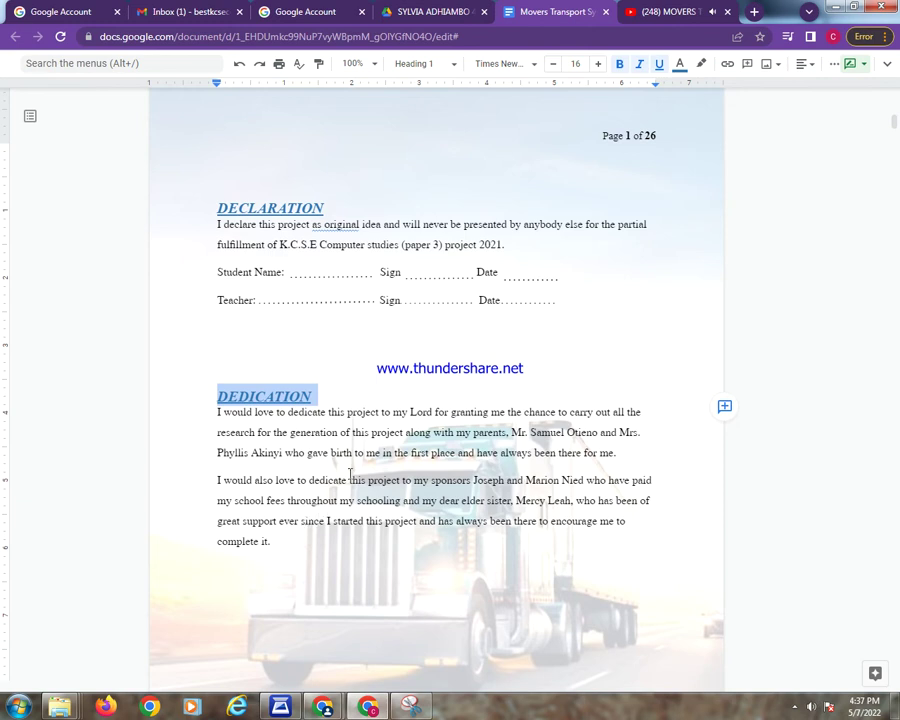
scroll(350, 473, down, 3)
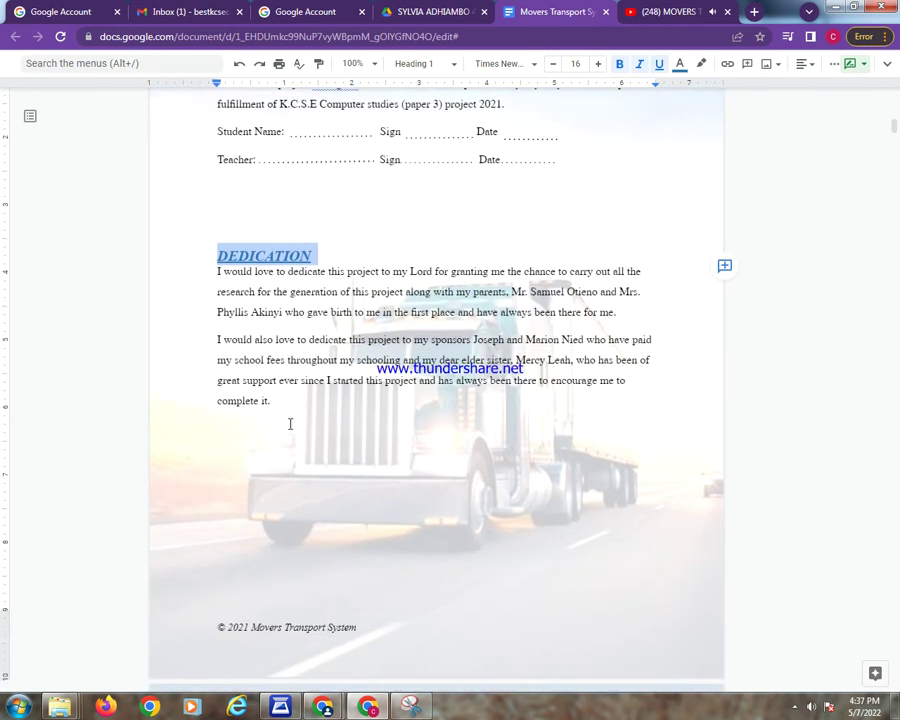
scroll(290, 424, down, 8)
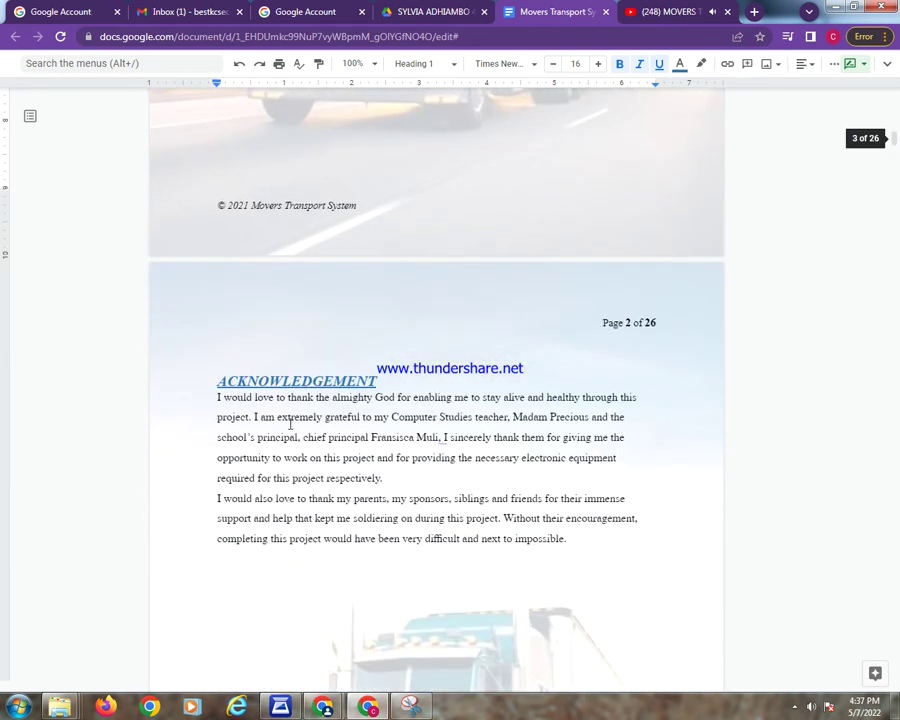
scroll(290, 424, down, 3)
drag(220, 241, 377, 241)
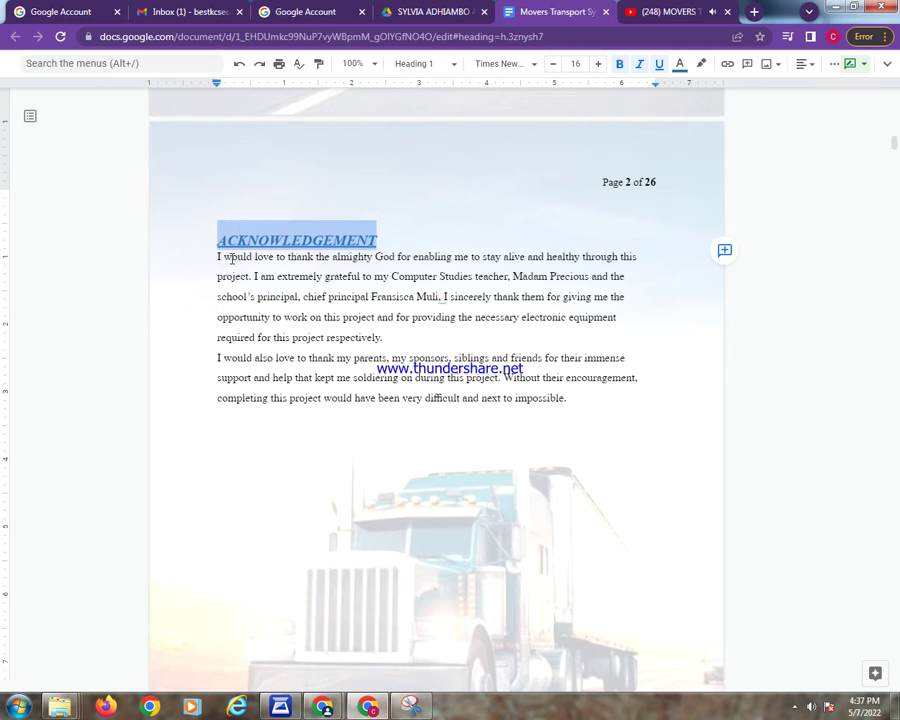
drag(291, 258, 397, 260)
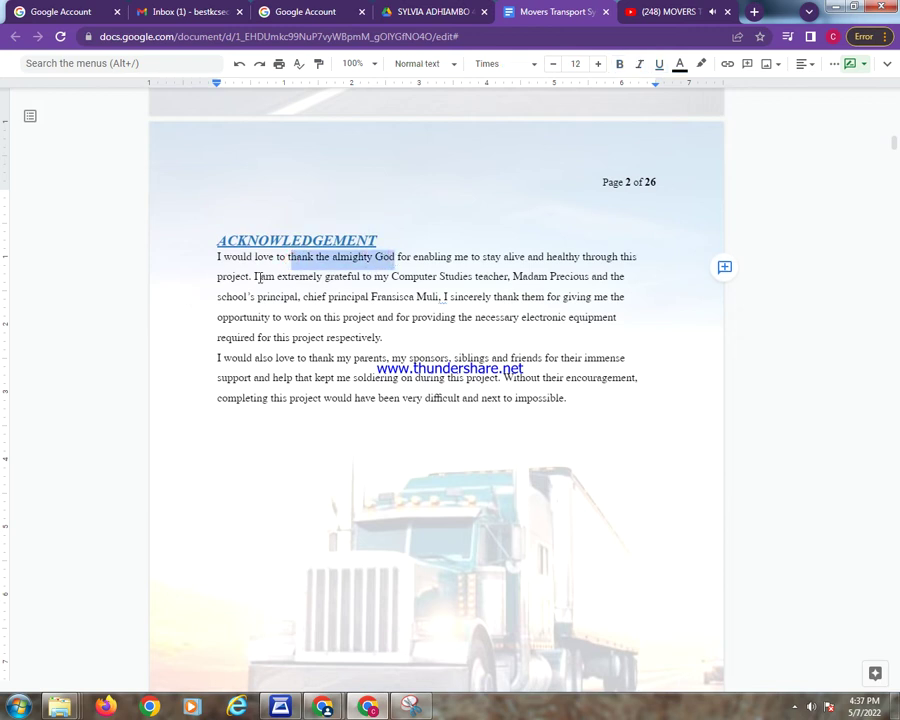
drag(374, 279, 510, 276)
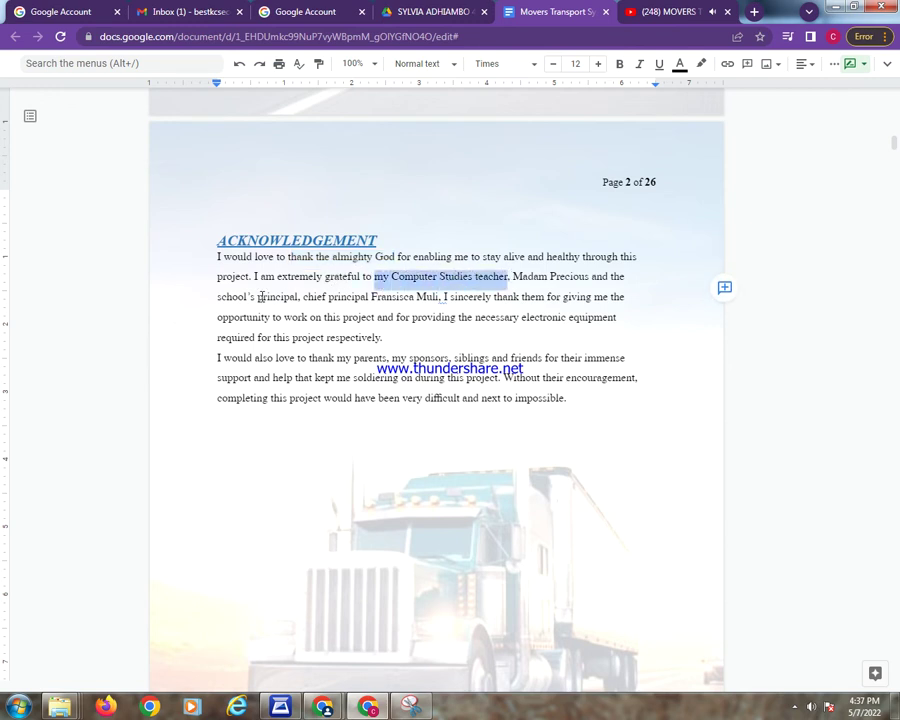
drag(216, 296, 300, 297)
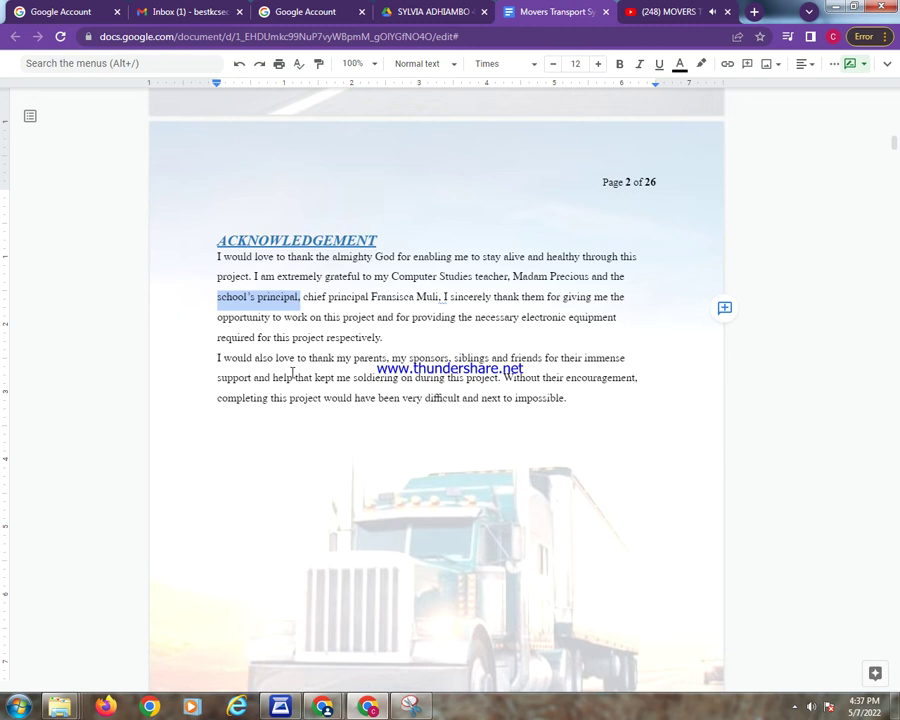
click(411, 318)
drag(398, 317, 486, 326)
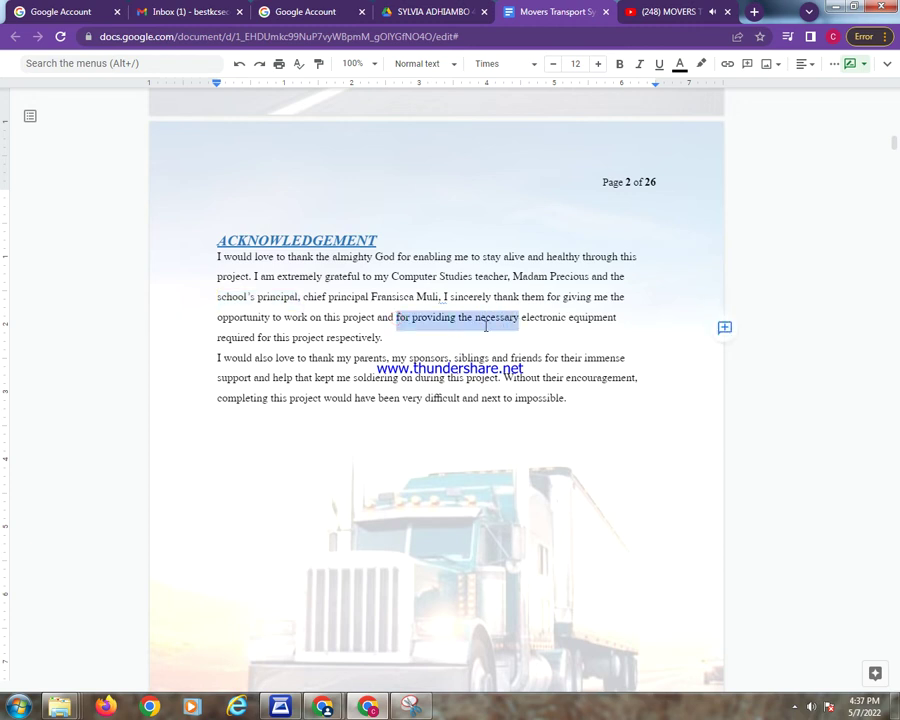
drag(338, 358, 487, 358)
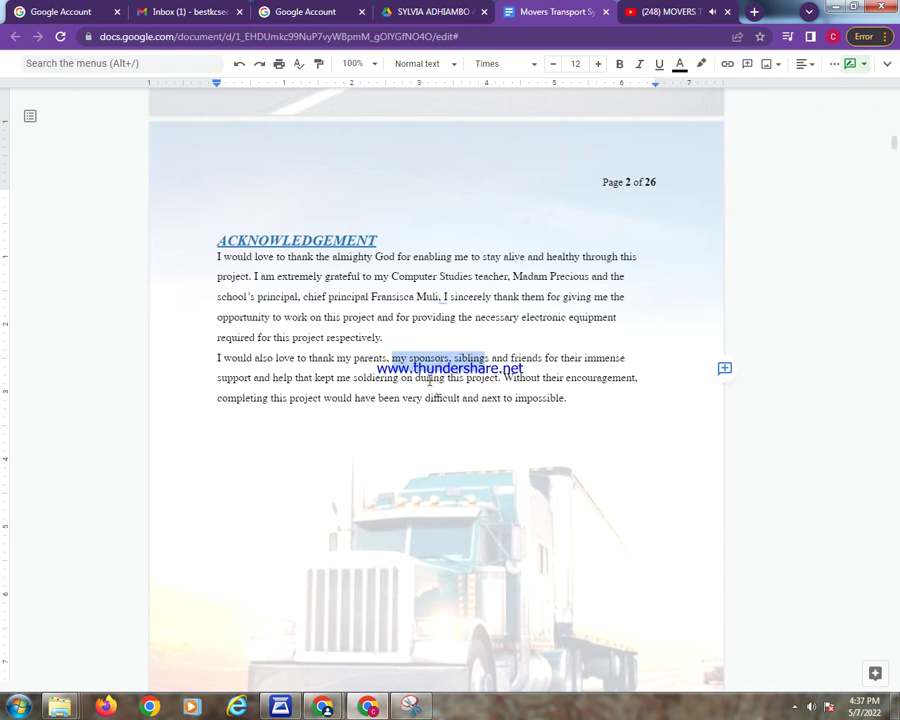
click(330, 414)
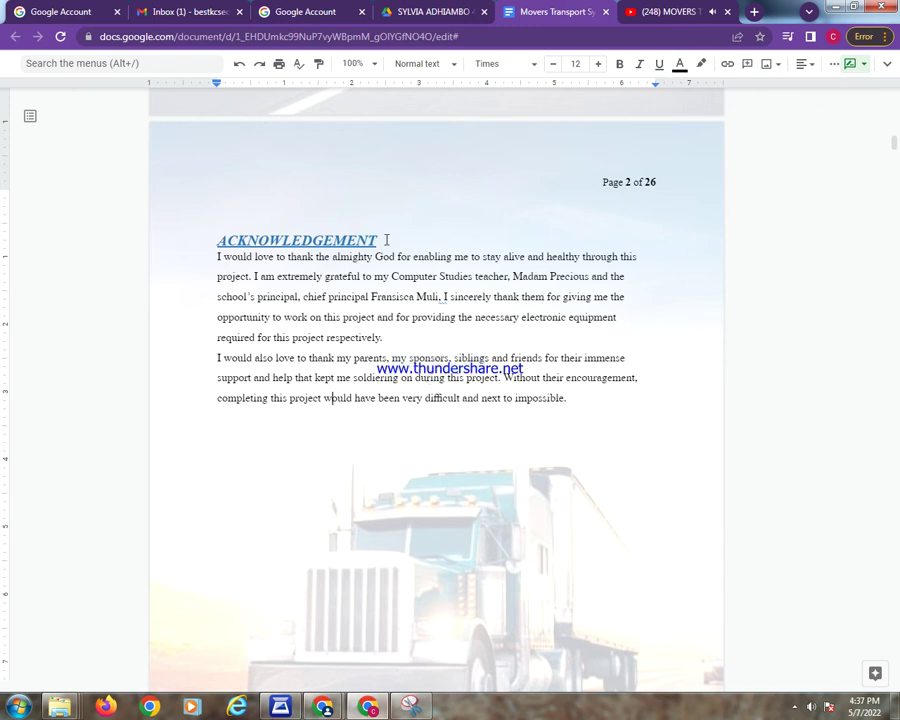
Select the Table of Contents title and preview the DECLARATION and LIST OF TABLES entry links.
scroll(382, 240, down, 5)
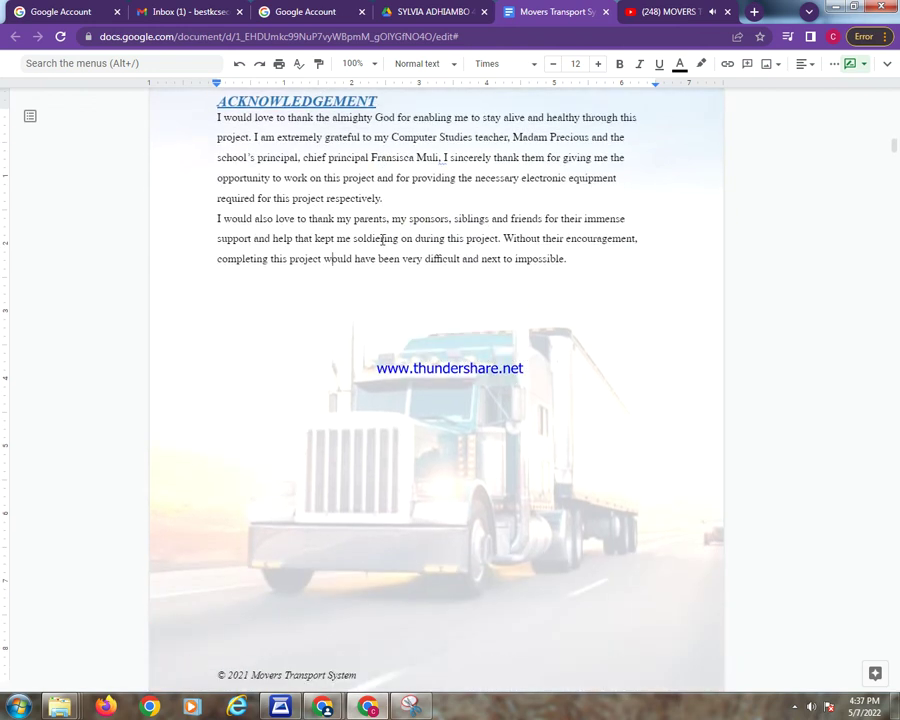
scroll(382, 240, down, 6)
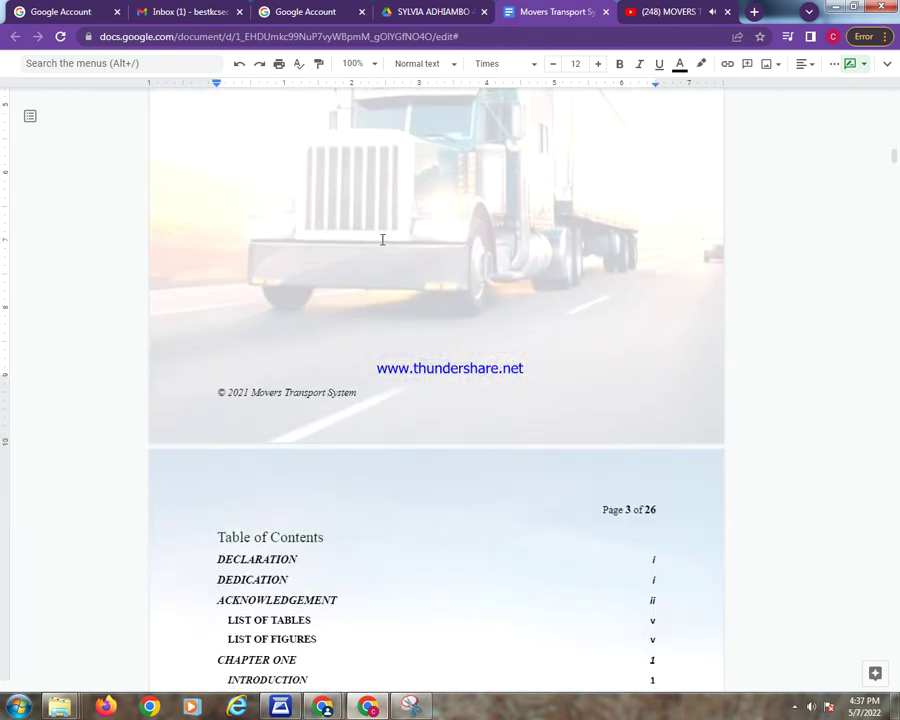
scroll(382, 240, down, 1)
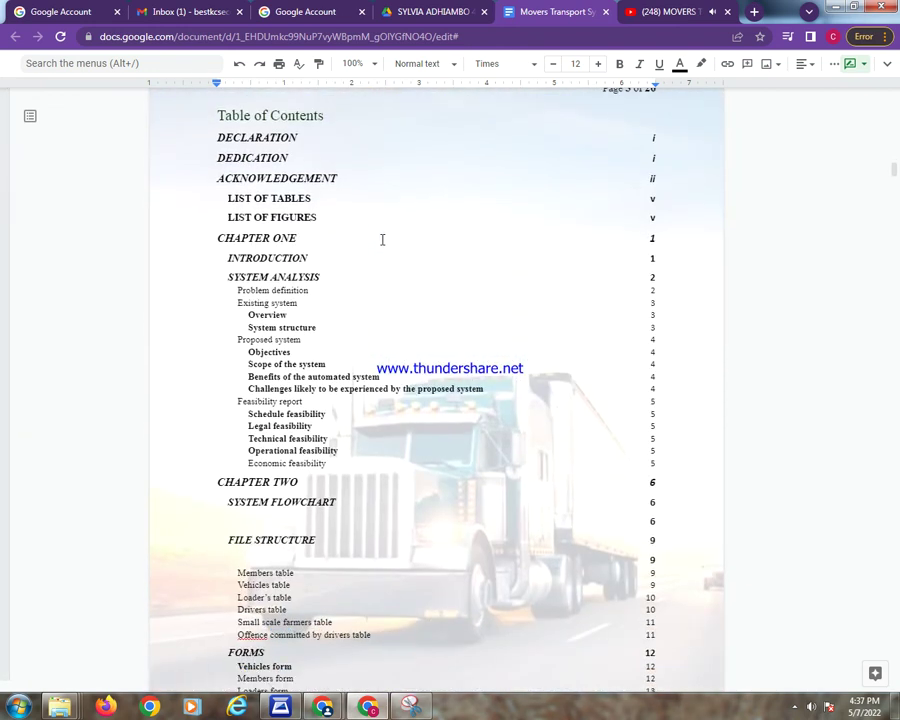
drag(226, 118, 325, 119)
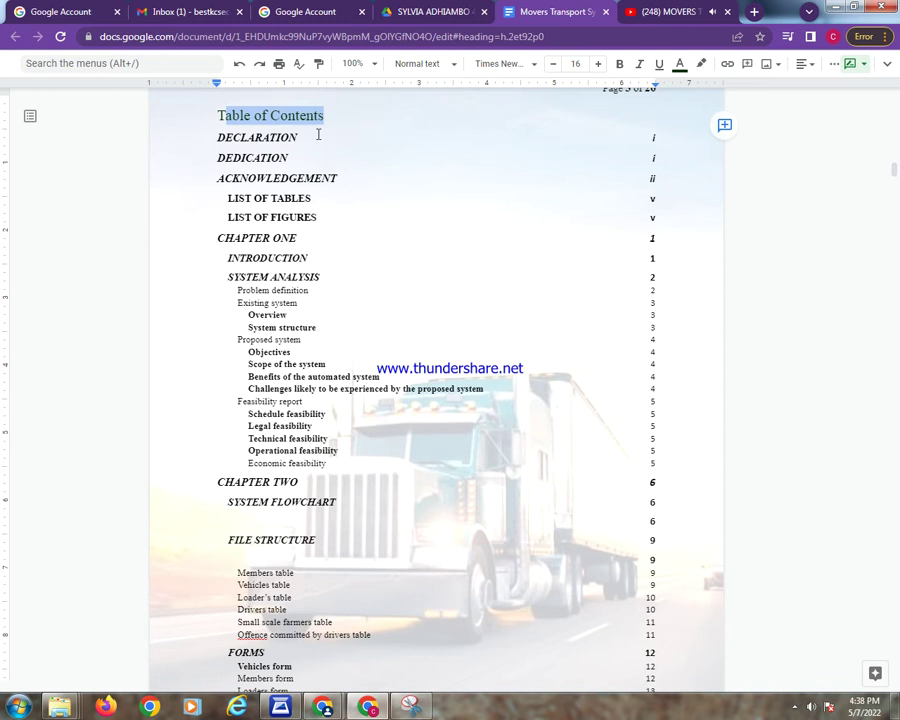
click(280, 139)
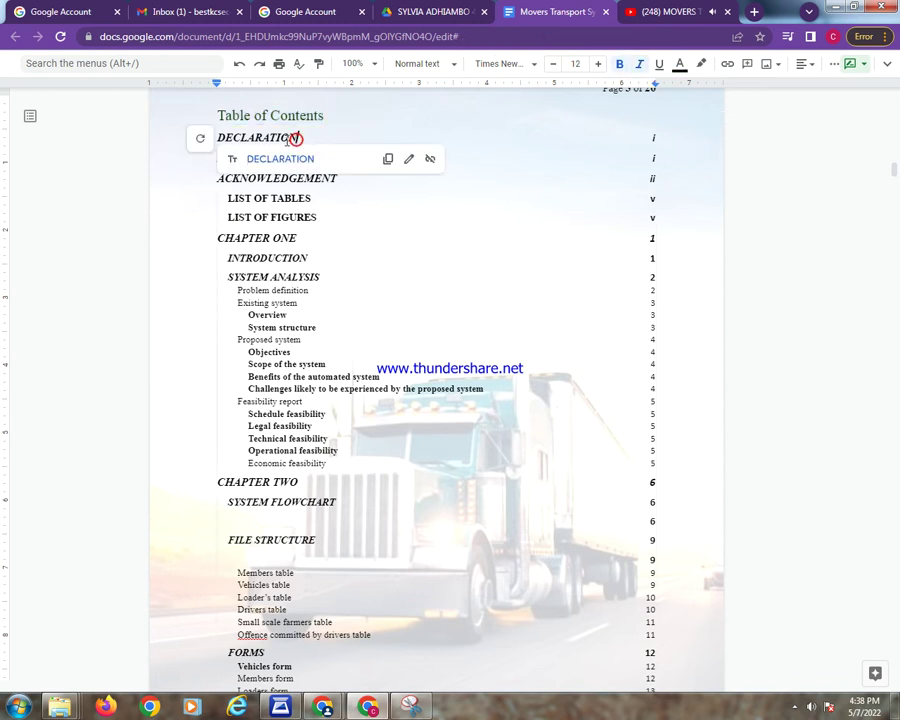
click(368, 135)
click(356, 198)
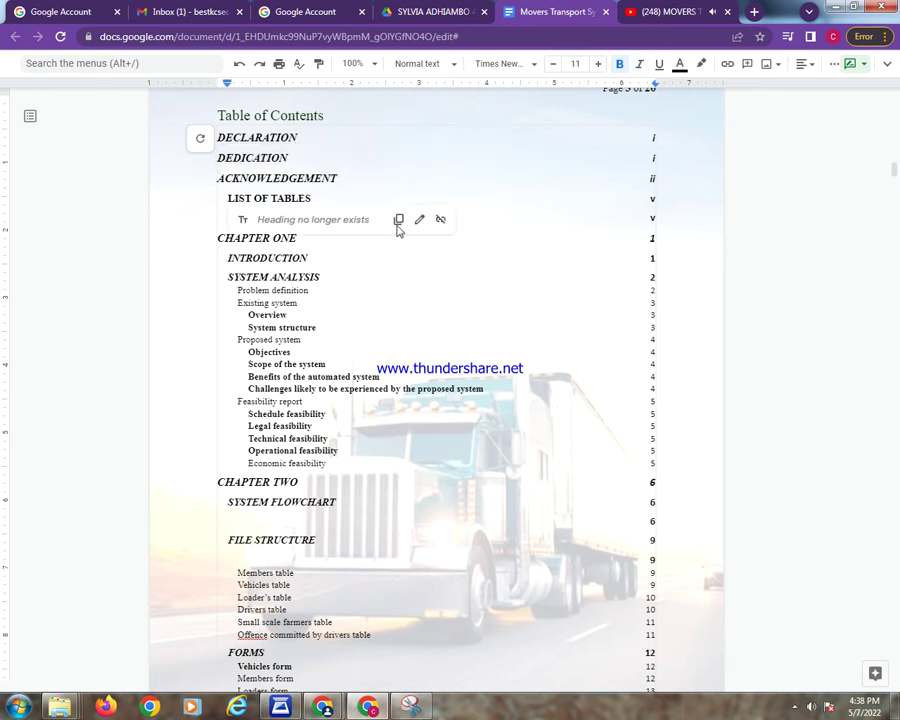
click(679, 199)
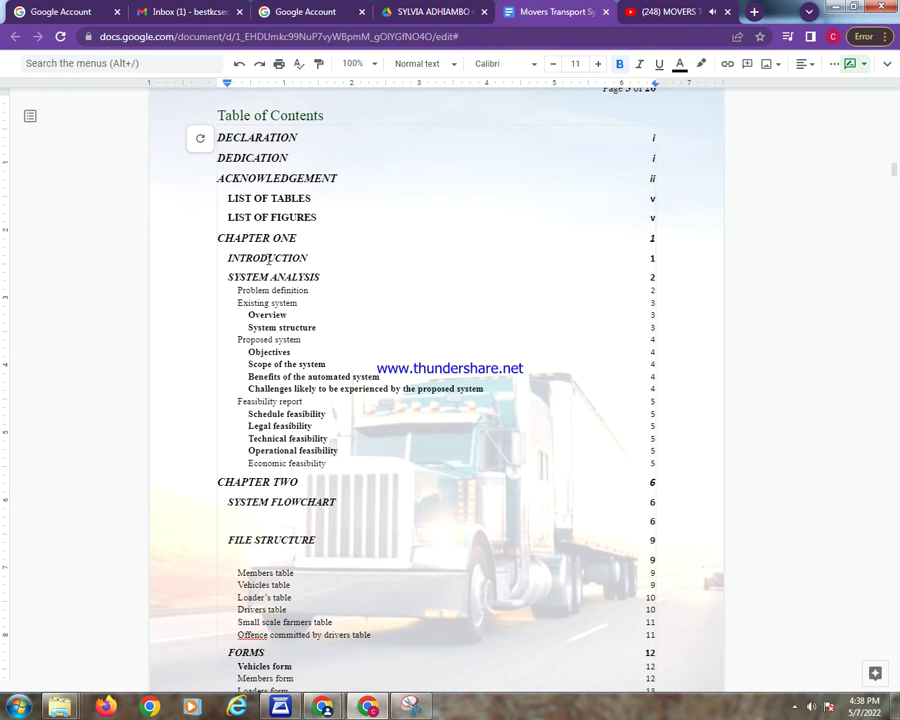
Select the CHAPTER ONE and CHAPTER TWO lines in the table of contents, then deselect them.
click(220, 243)
drag(217, 237, 330, 241)
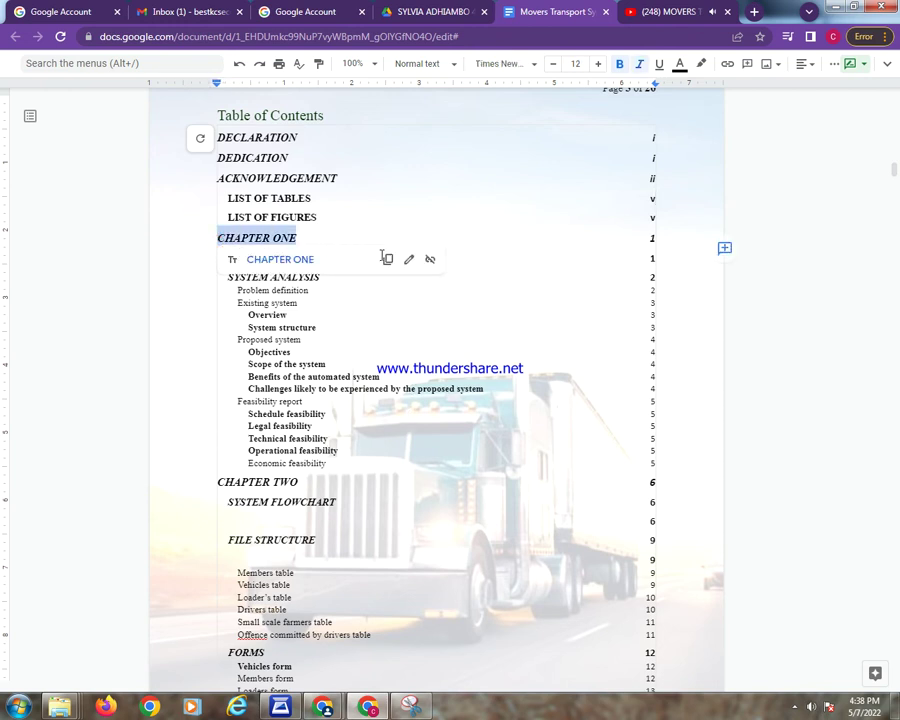
click(676, 291)
click(304, 482)
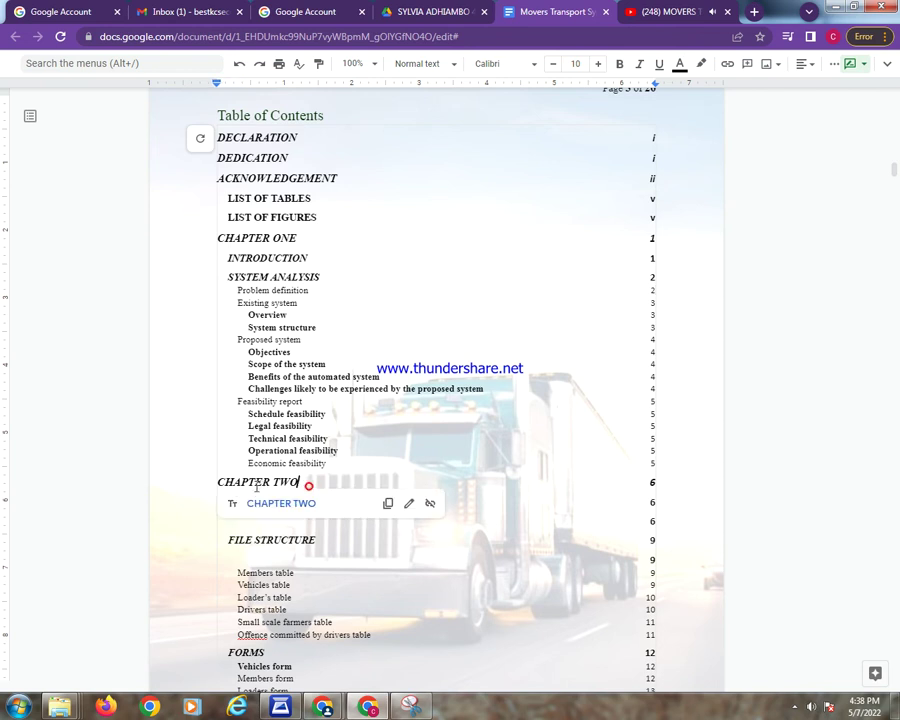
drag(304, 482, 216, 486)
click(684, 388)
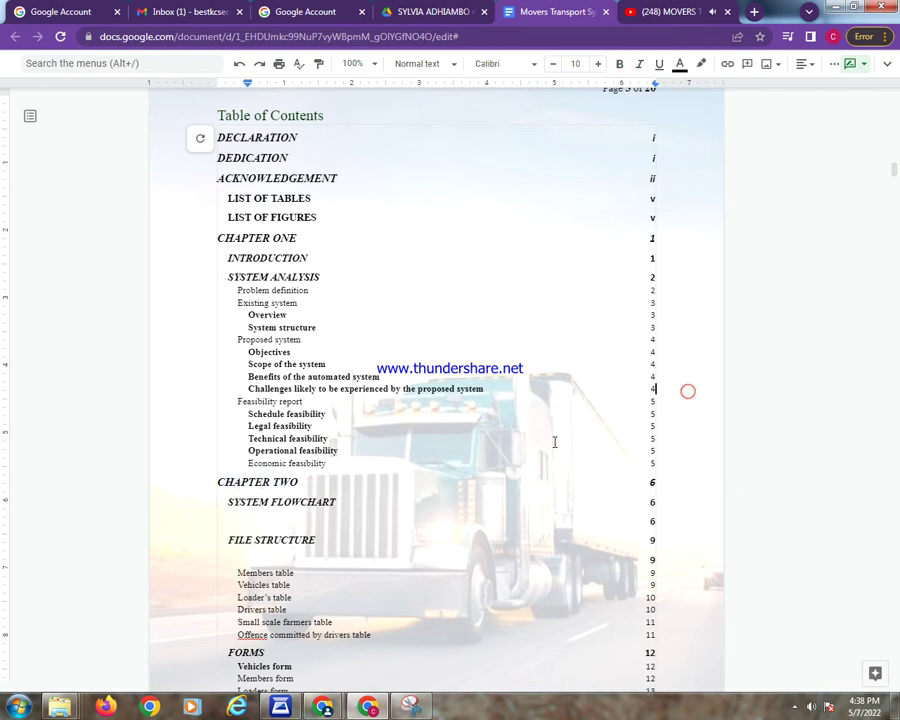
Scroll to page 5 and select the LIST OF TABLES and LIST OF FIGURES headings.
scroll(422, 508, down, 1)
scroll(422, 508, down, 1)
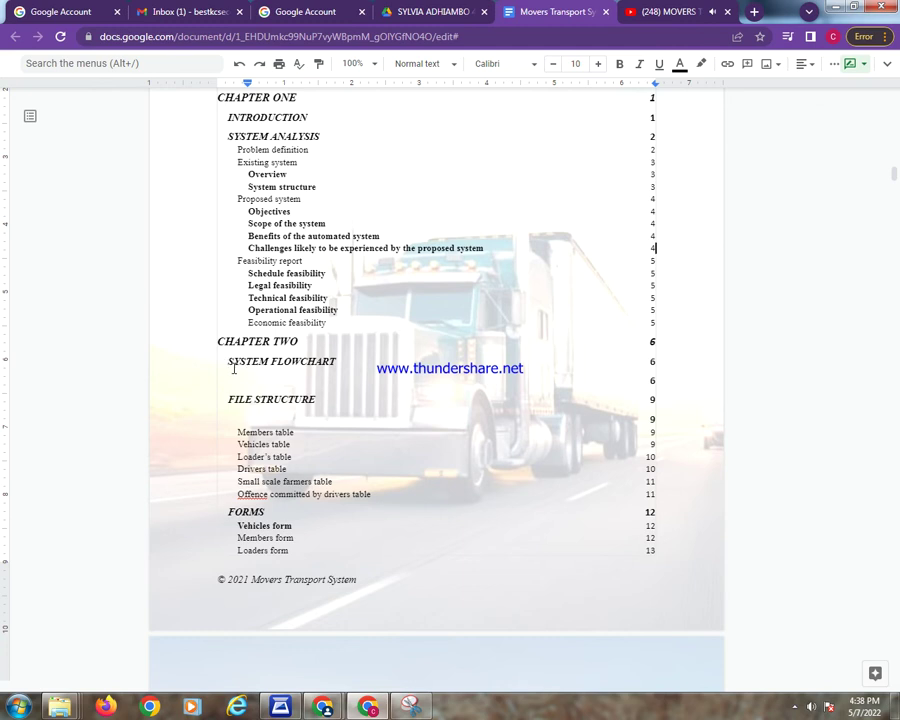
scroll(330, 387, down, 2)
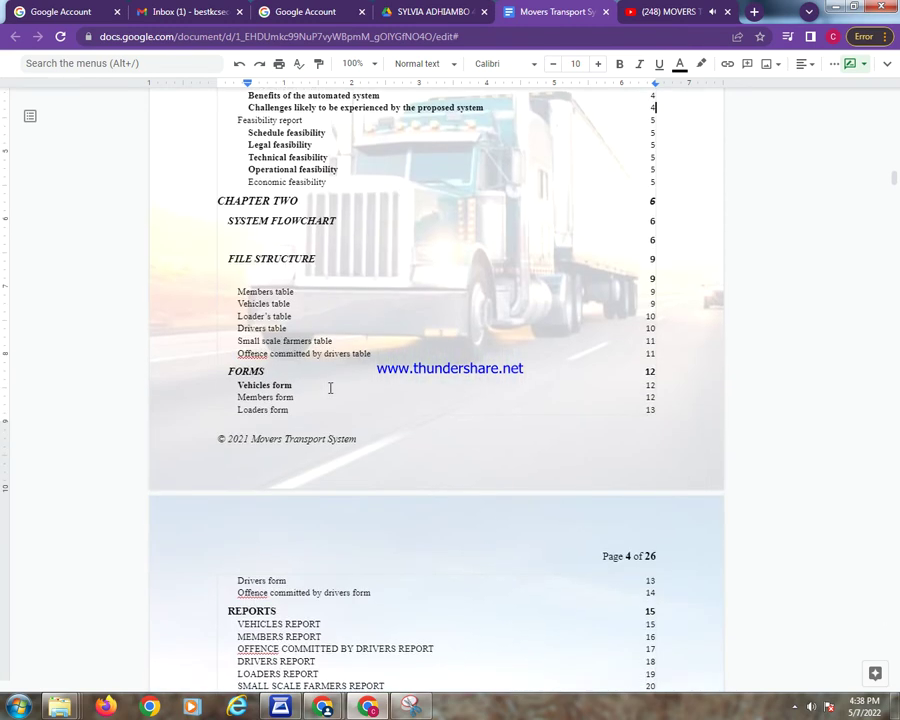
scroll(330, 388, down, 3)
scroll(330, 387, down, 3)
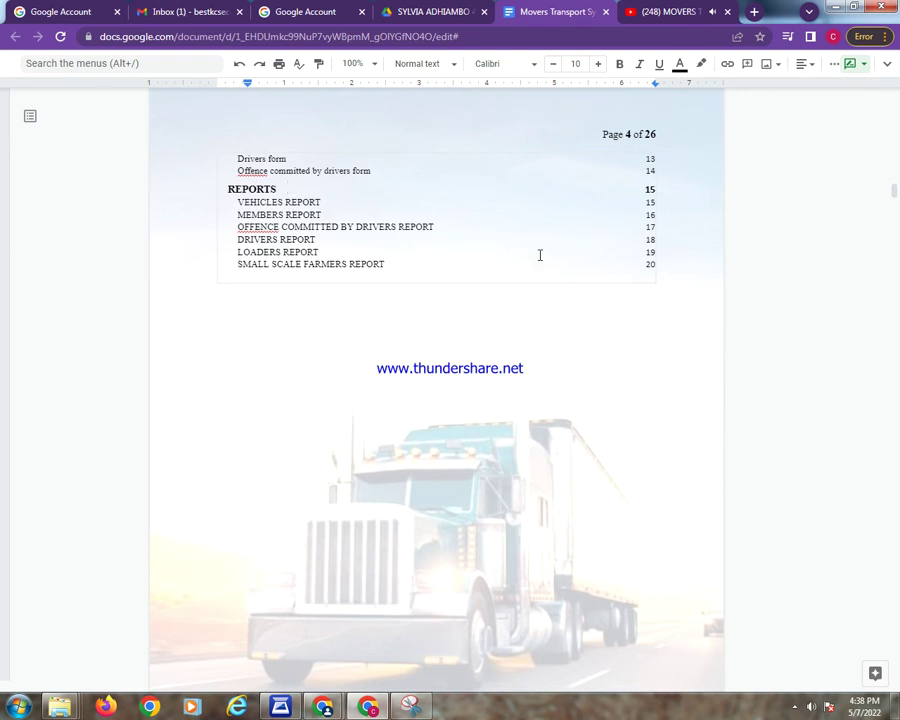
scroll(540, 255, down, 9)
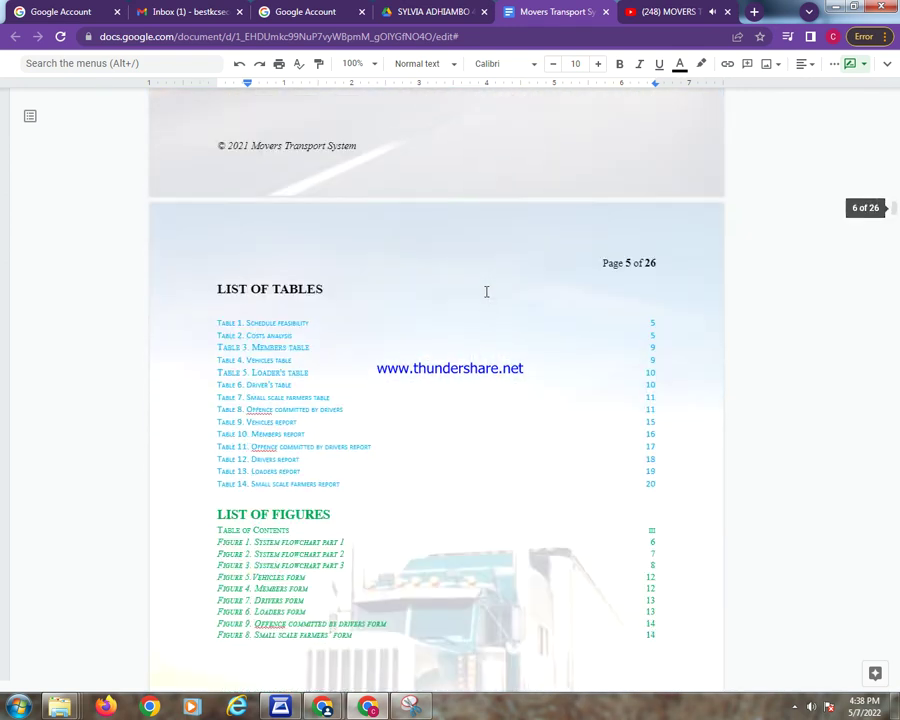
scroll(480, 292, down, 2)
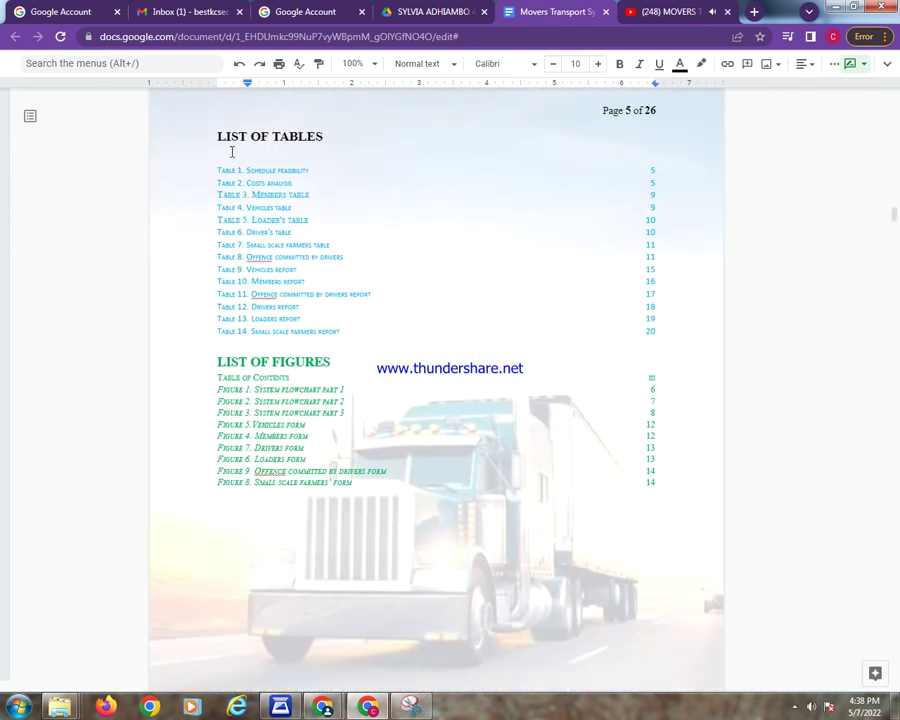
drag(216, 136, 348, 147)
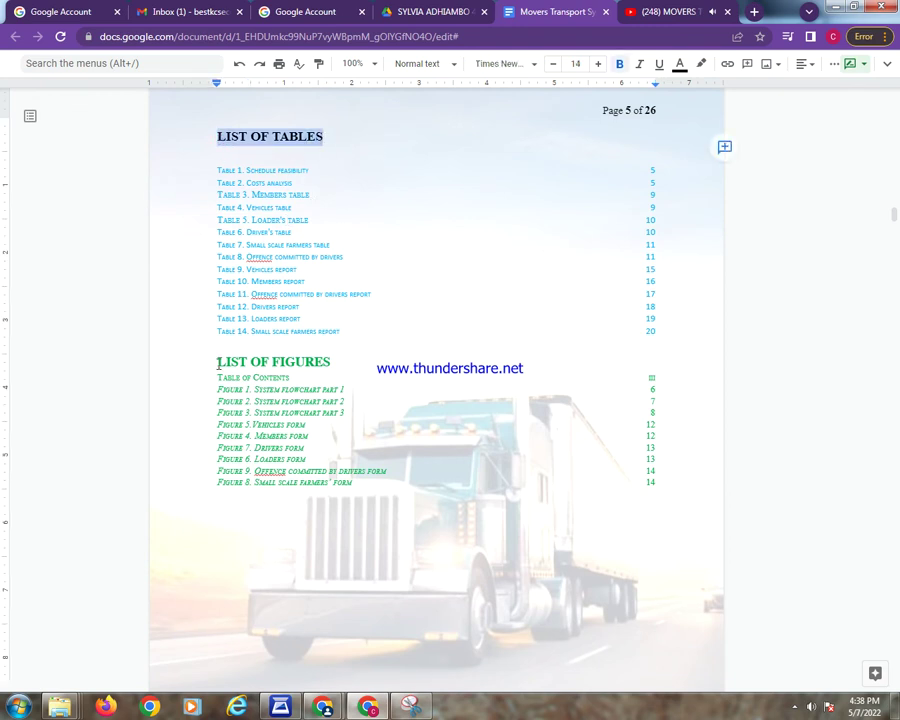
drag(218, 364, 344, 376)
key(ctrl+alt+2)
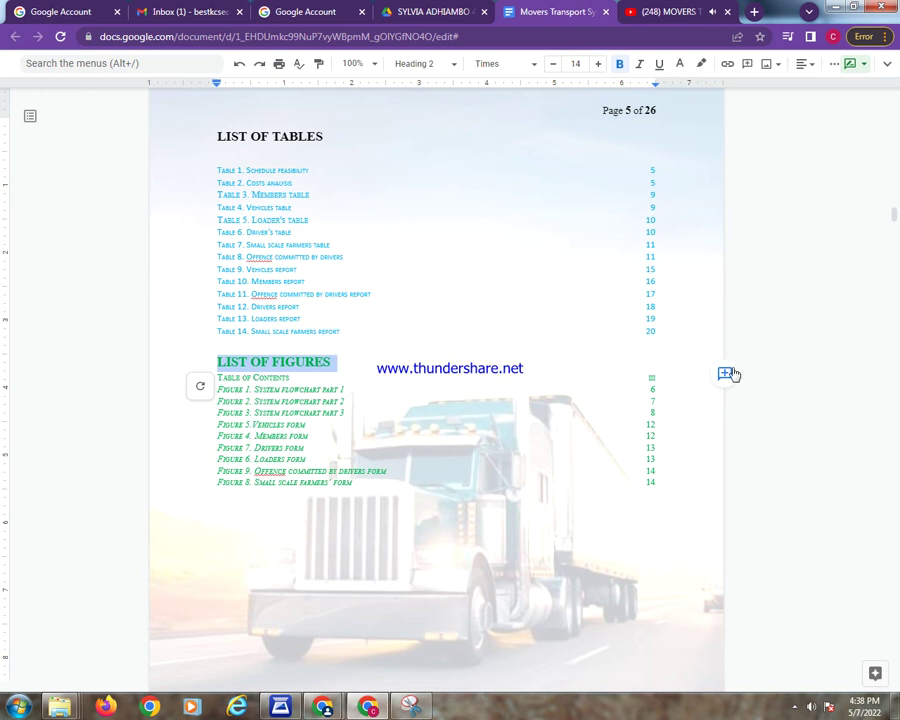
click(668, 442)
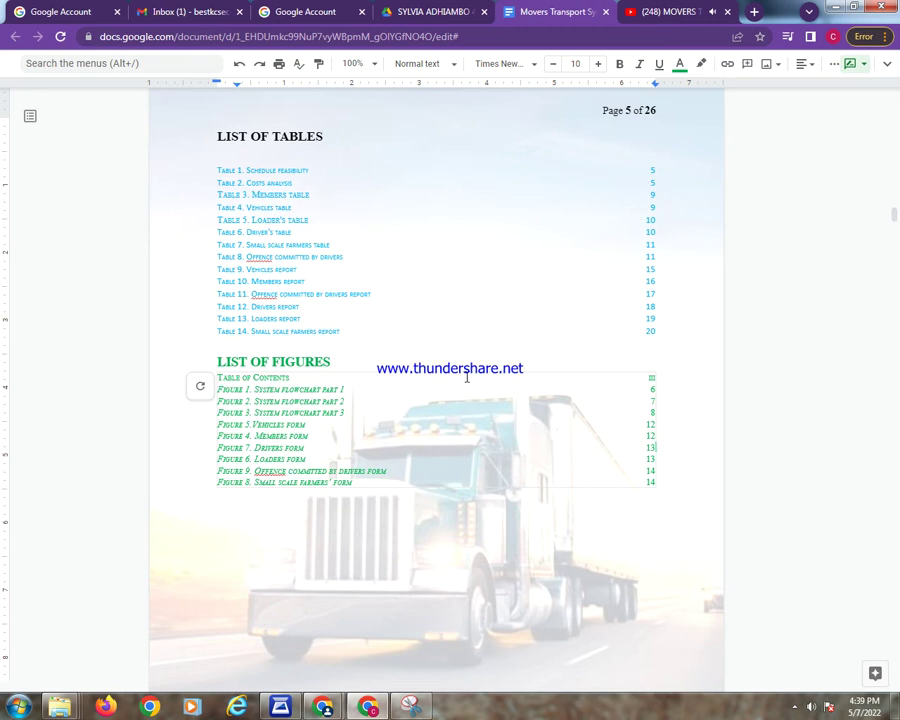
Select the CHAPTER ONE and INTRODUCTION headings, deselect them, and scroll on to SYSTEM ANALYSIS.
scroll(332, 448, down, 1)
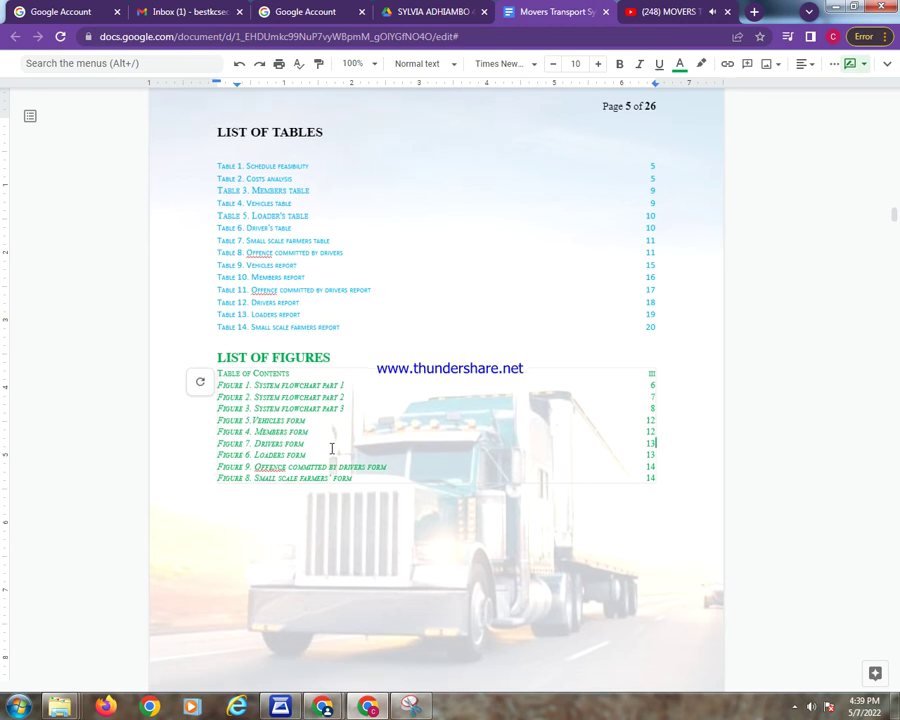
scroll(332, 448, down, 5)
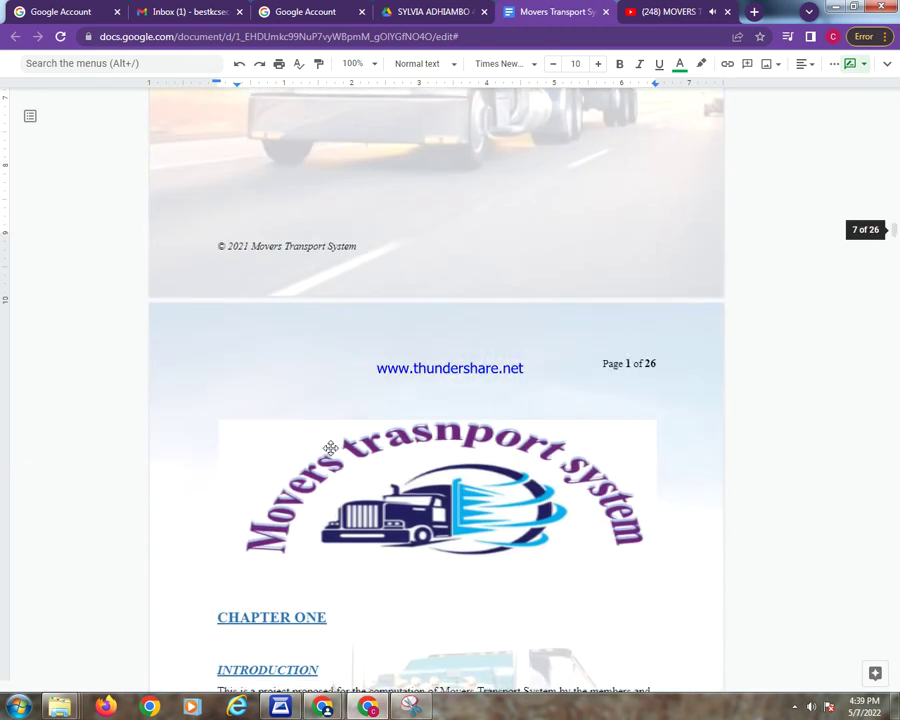
scroll(330, 448, down, 3)
drag(216, 340, 327, 341)
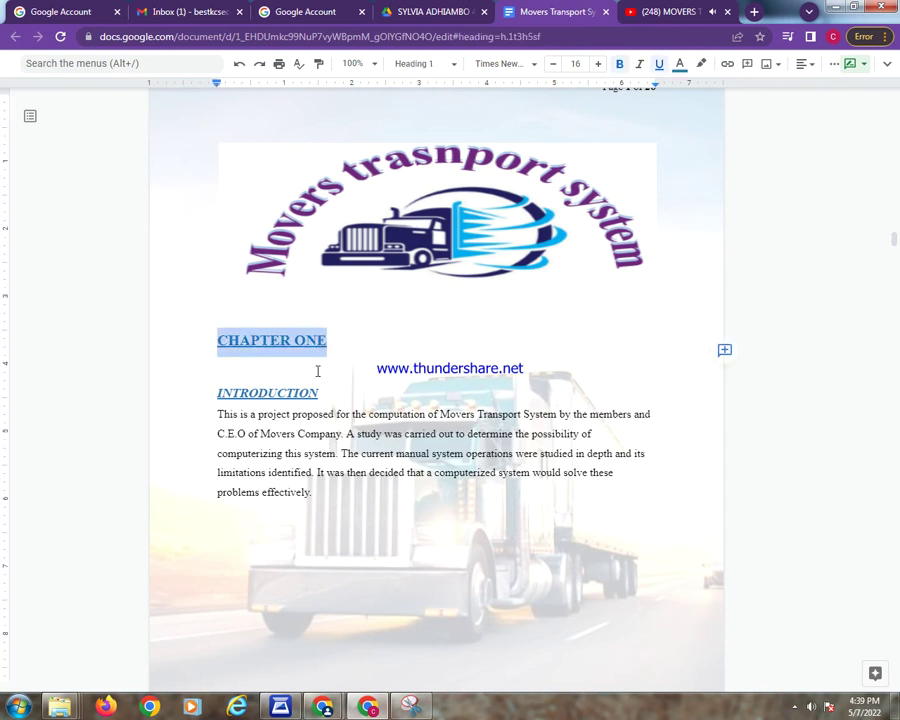
drag(214, 393, 329, 394)
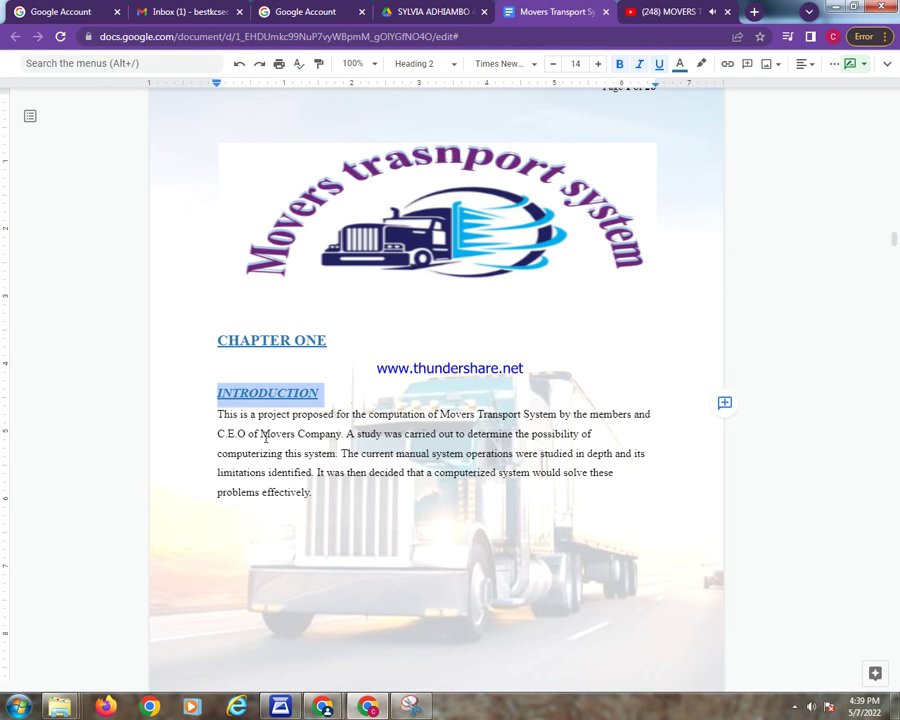
click(371, 537)
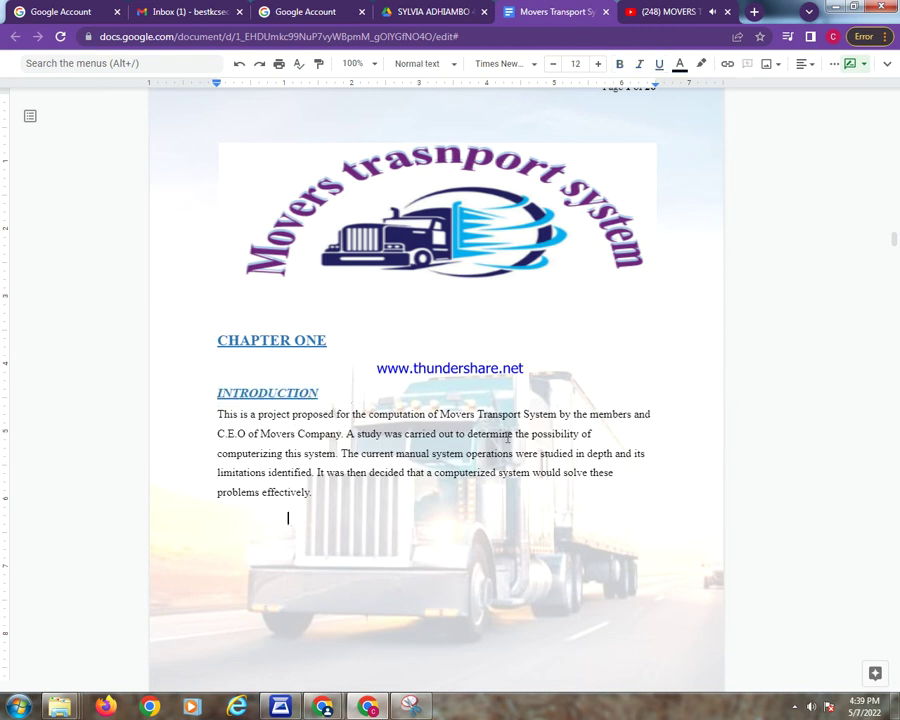
scroll(563, 453, down, 3)
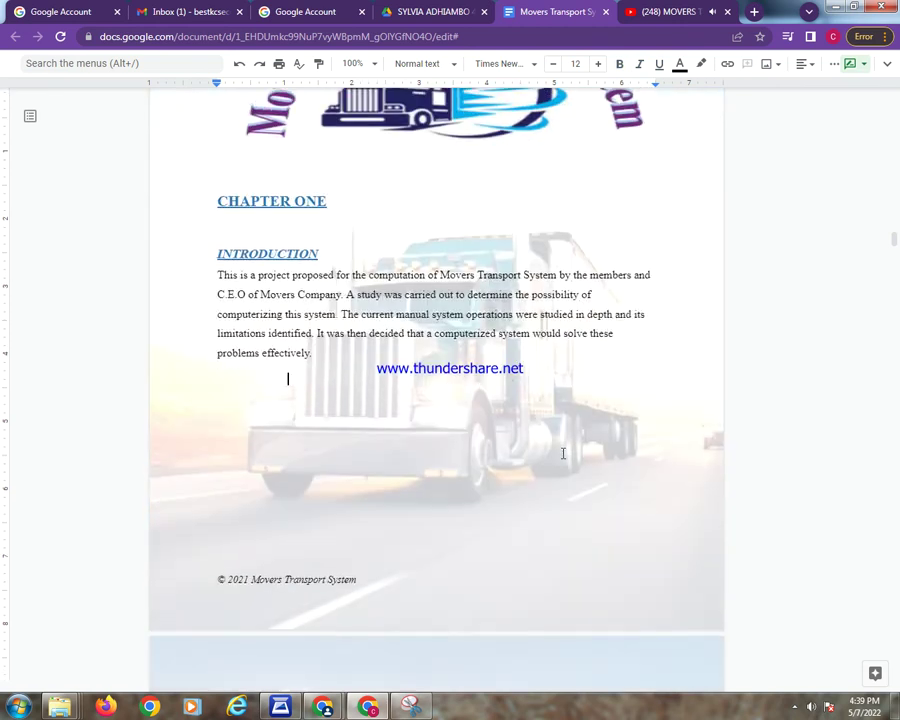
scroll(563, 453, down, 7)
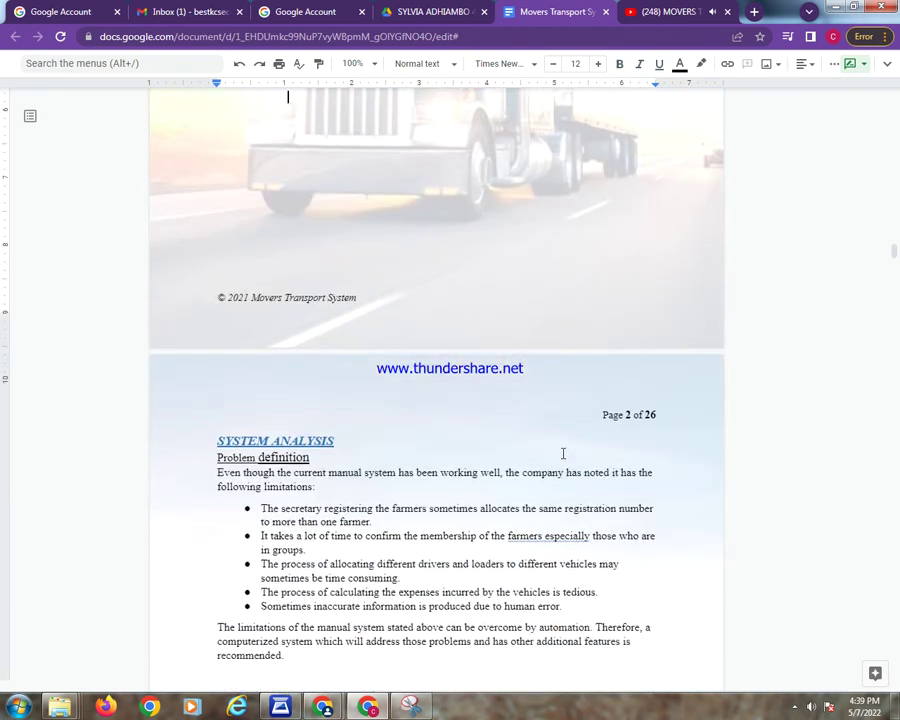
Select the SYSTEM ANALYSIS heading and the Problem definition subheading, then deselect them.
scroll(563, 453, down, 2)
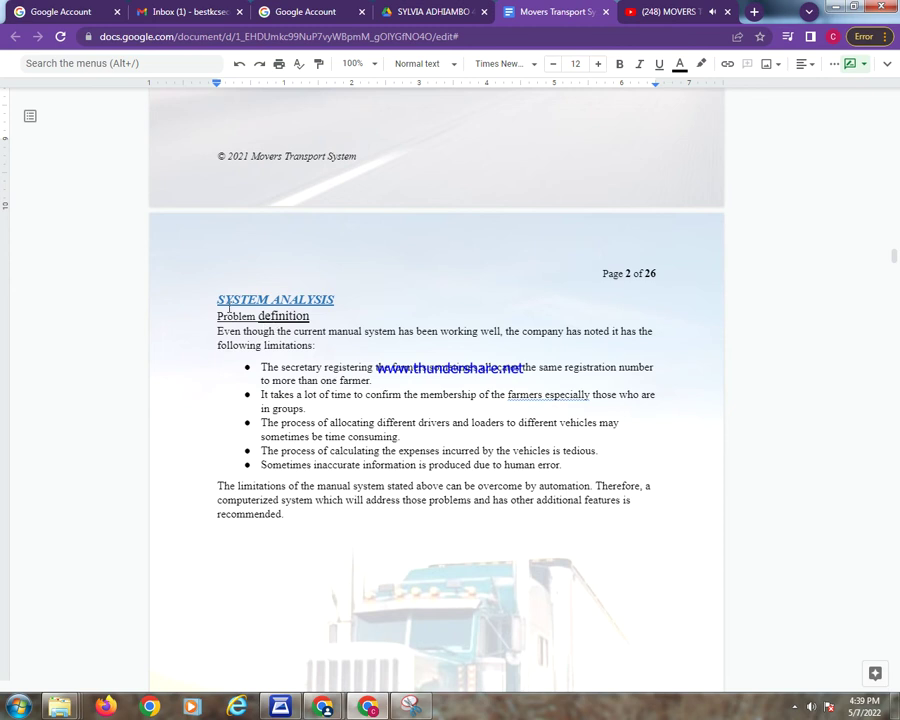
drag(219, 300, 337, 299)
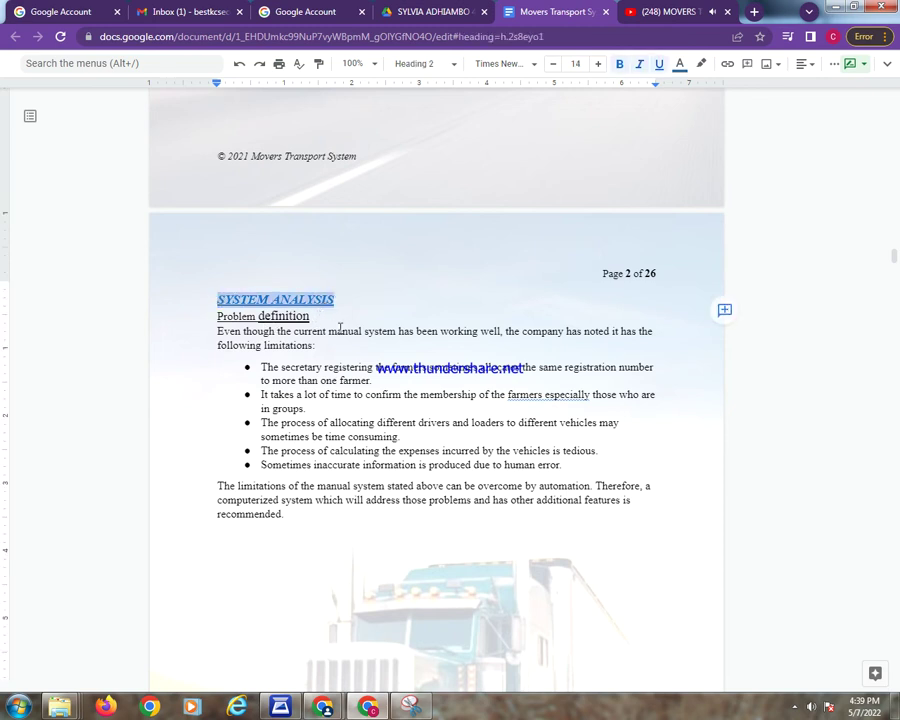
drag(217, 316, 321, 319)
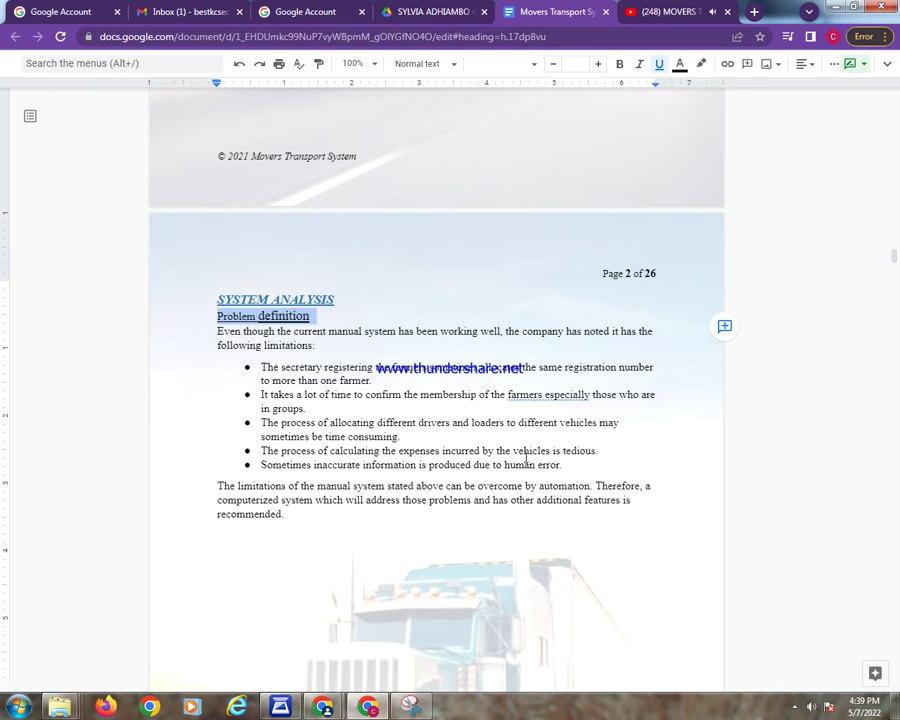
click(487, 481)
scroll(485, 440, down, 4)
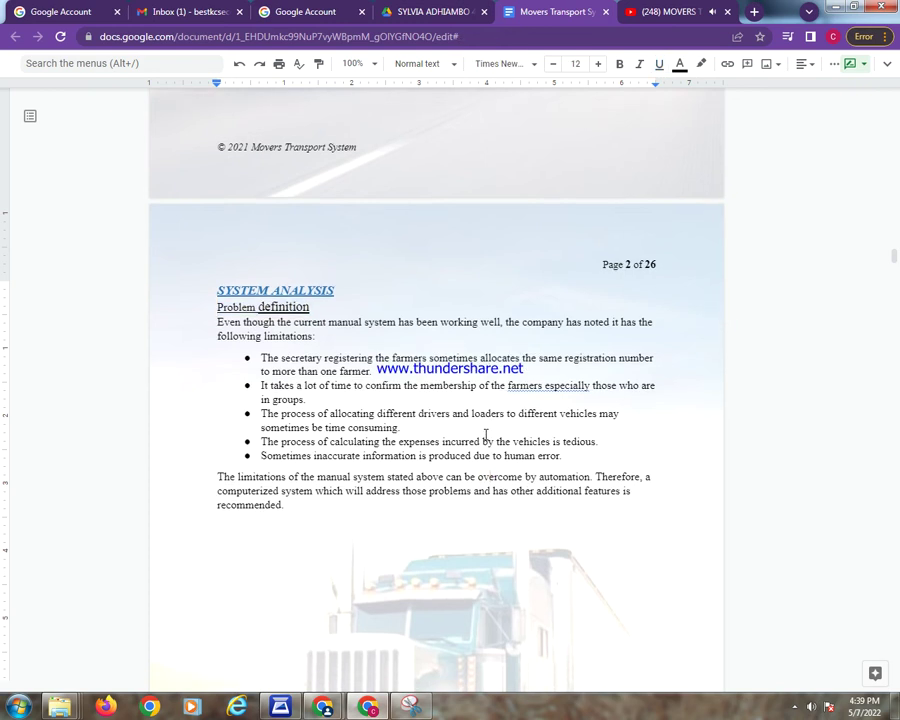
Select the Existing system heading, its Overview subheading, and the System structure heading on page 3.
scroll(485, 434, down, 5)
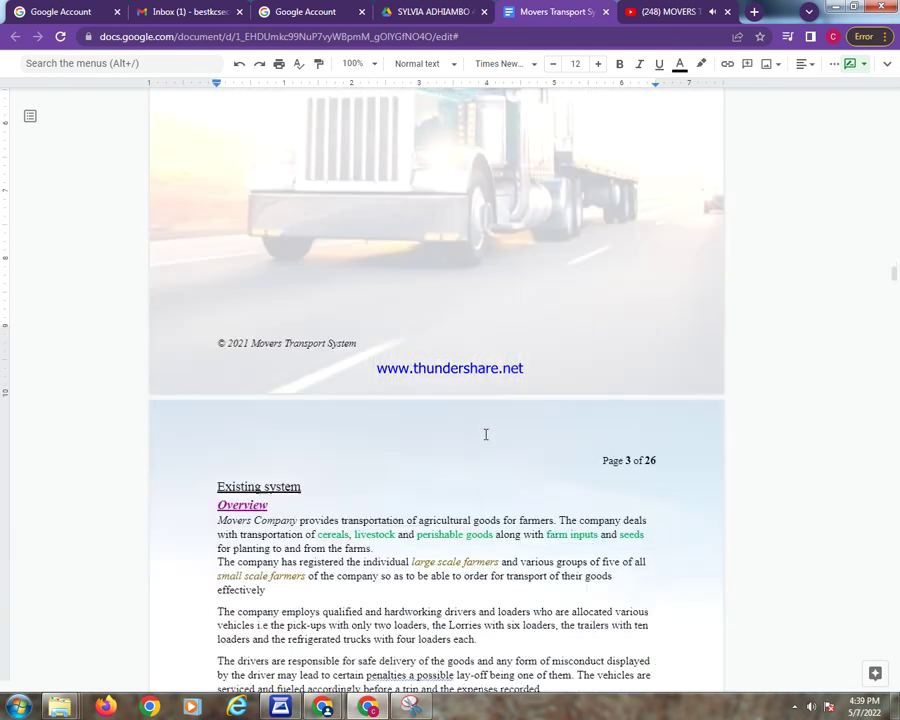
scroll(484, 433, down, 1)
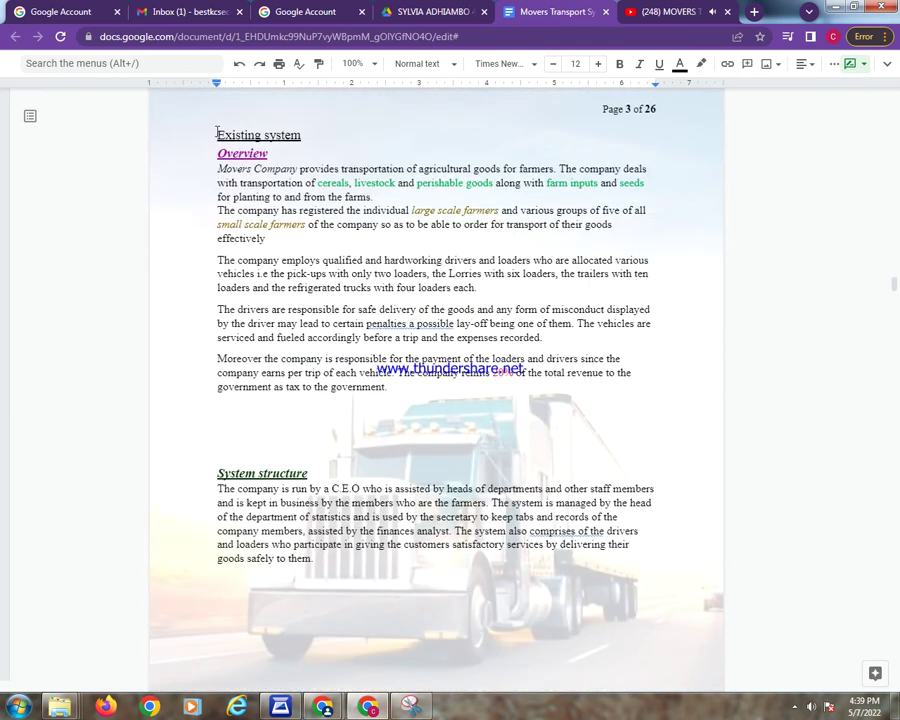
drag(216, 134, 304, 134)
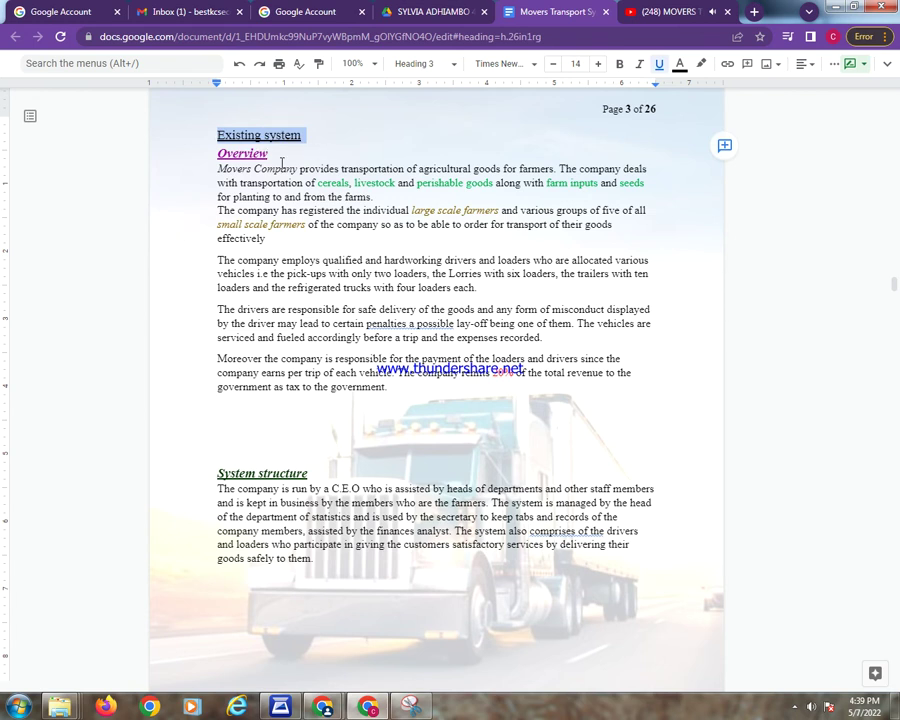
drag(217, 153, 275, 165)
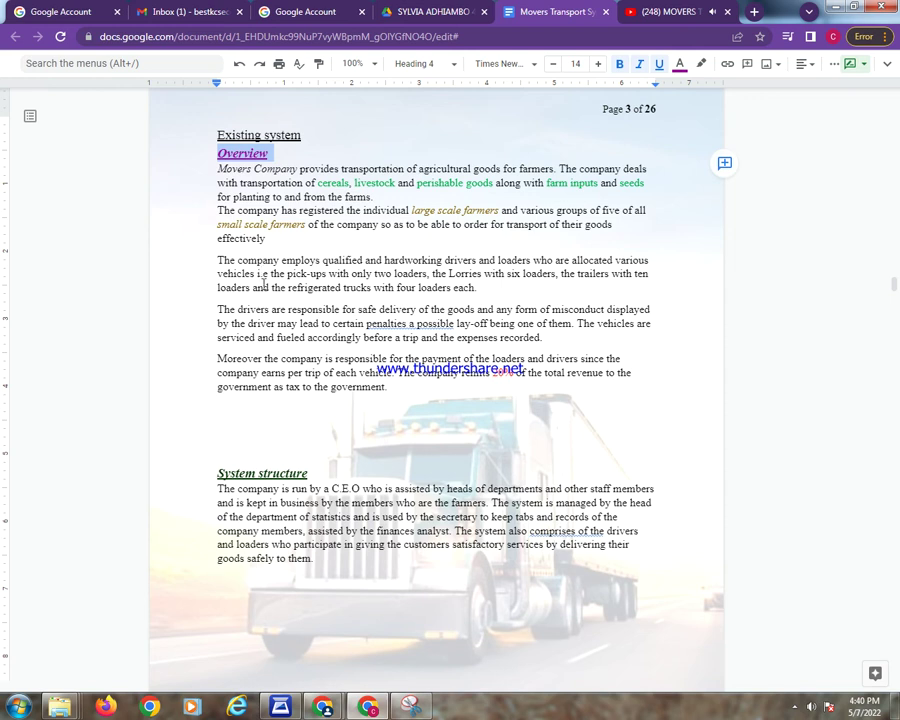
scroll(255, 290, down, 4)
drag(221, 272, 348, 263)
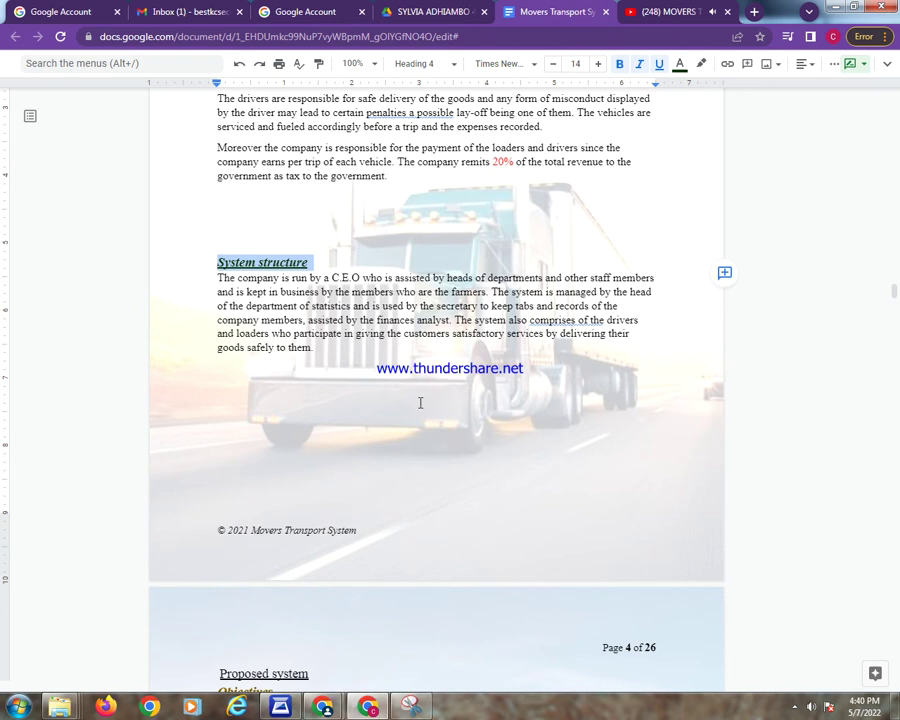
scroll(420, 402, down, 6)
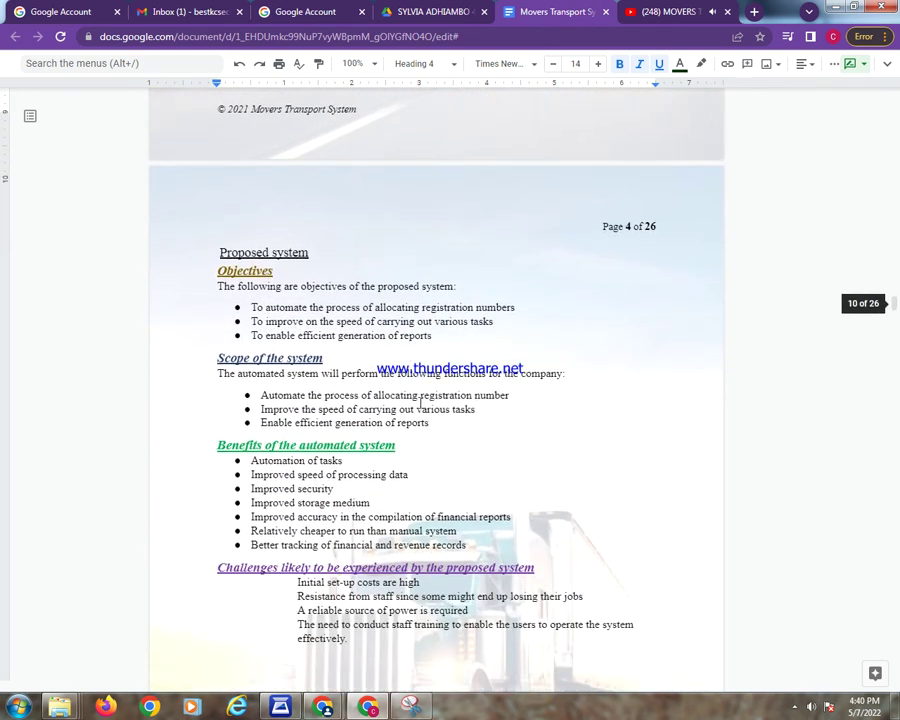
scroll(420, 402, down, 1)
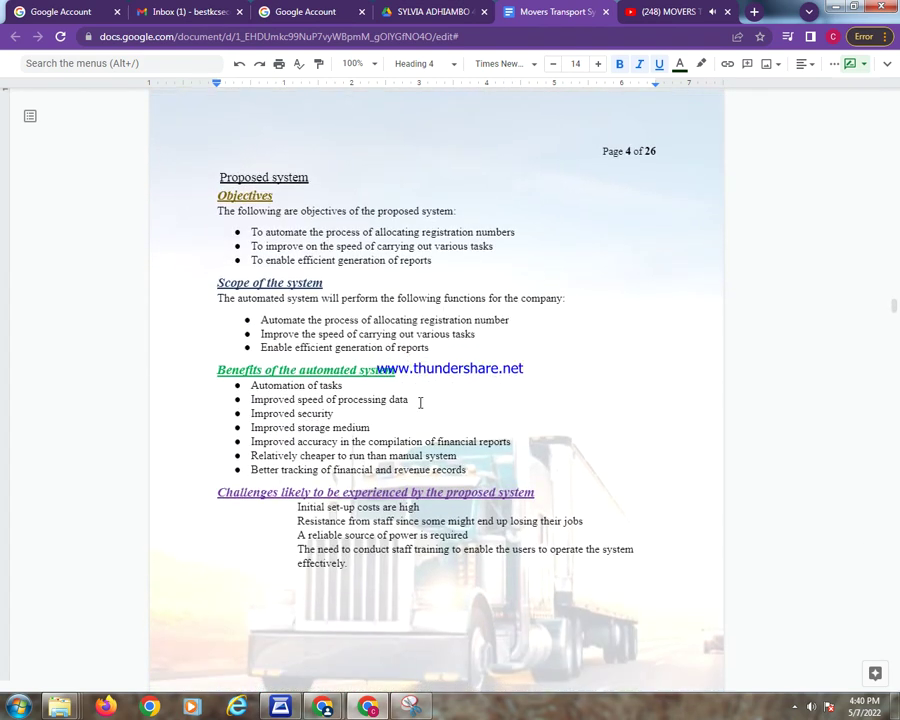
scroll(420, 402, down, 1)
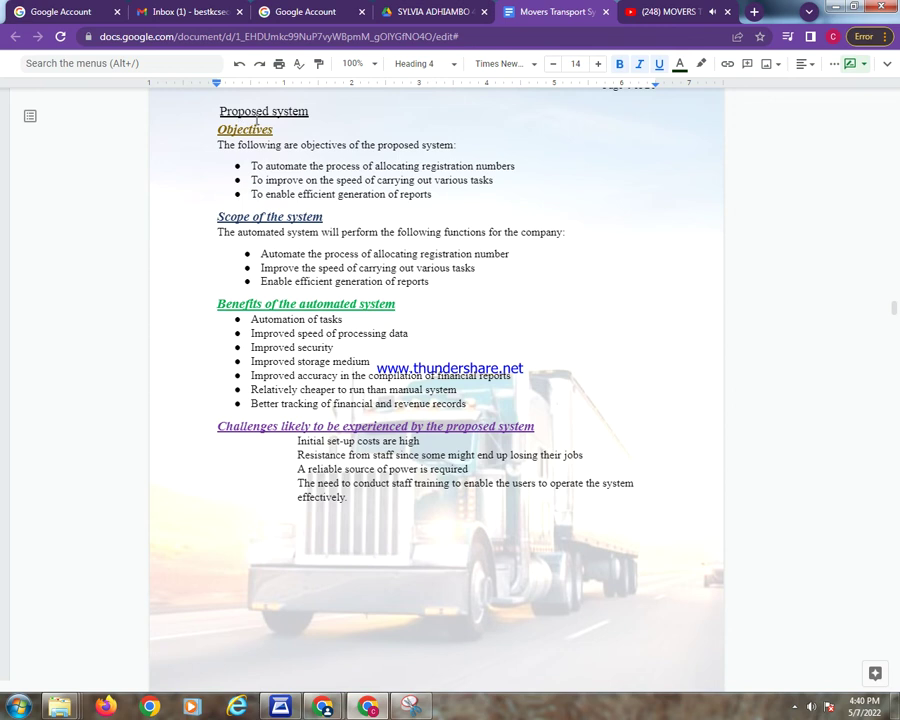
drag(219, 111, 320, 111)
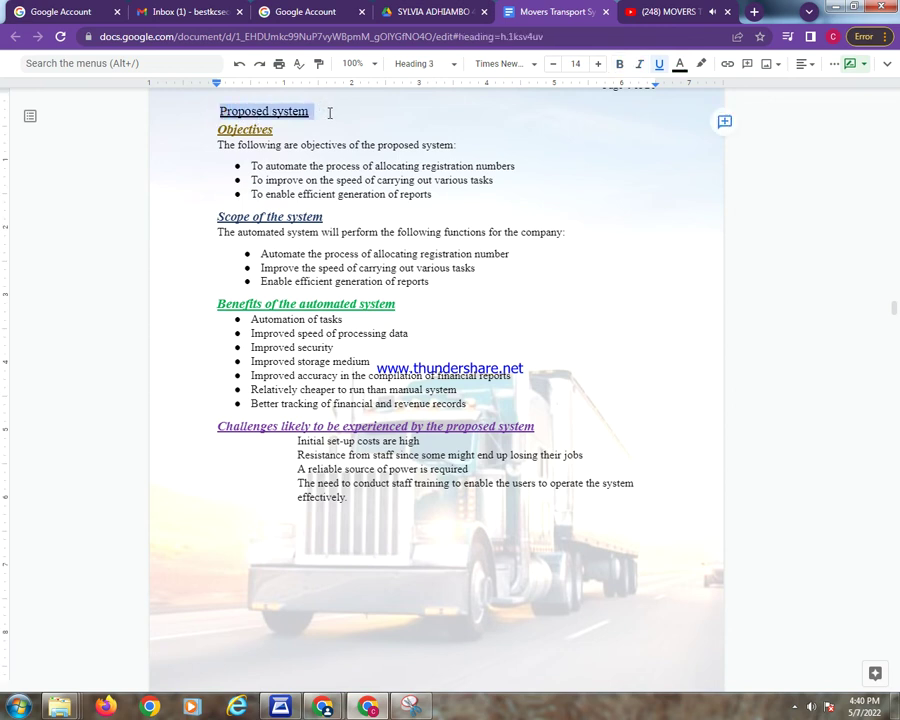
click(329, 113)
click(218, 130)
drag(218, 130, 273, 131)
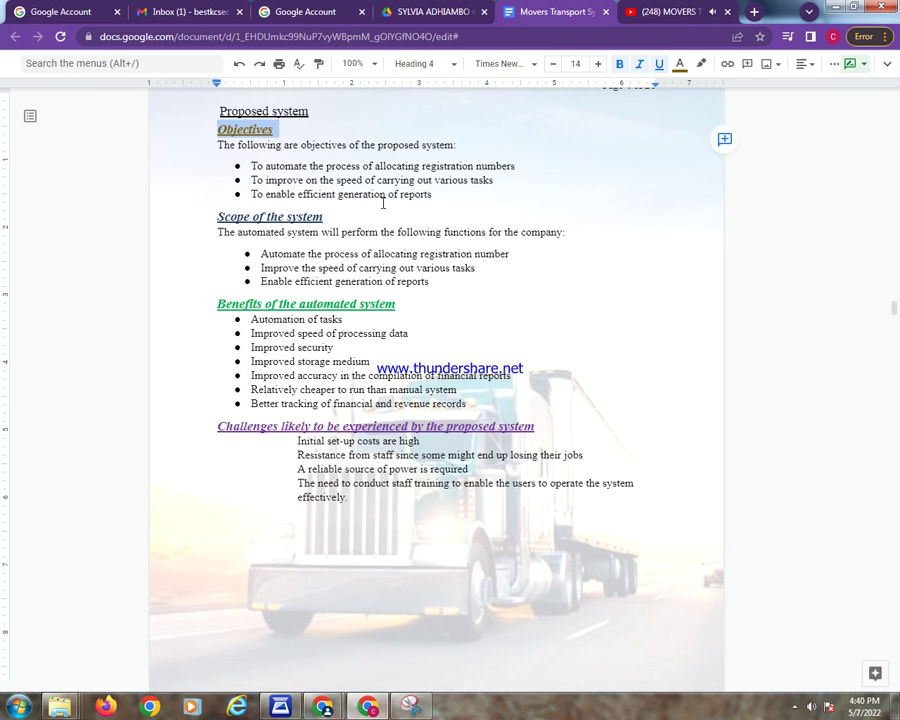
drag(213, 215, 333, 220)
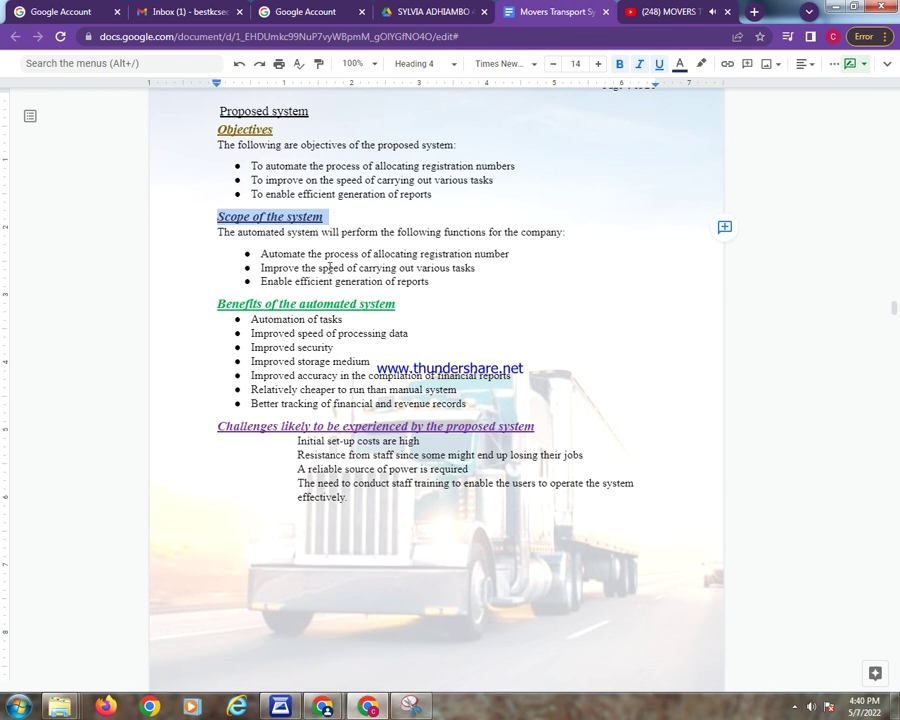
scroll(330, 268, down, 3)
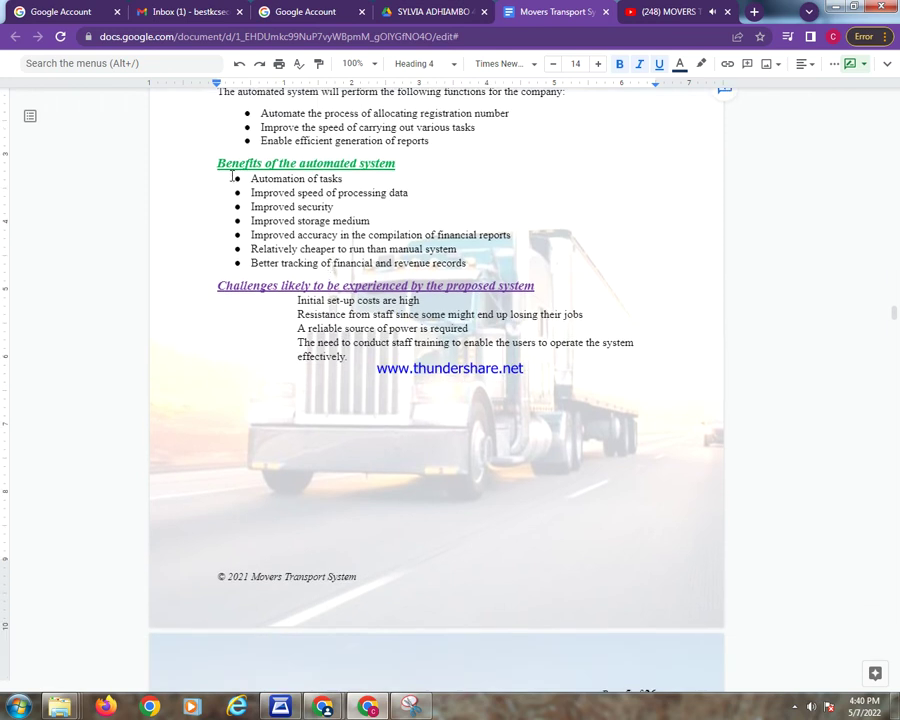
drag(218, 165, 396, 165)
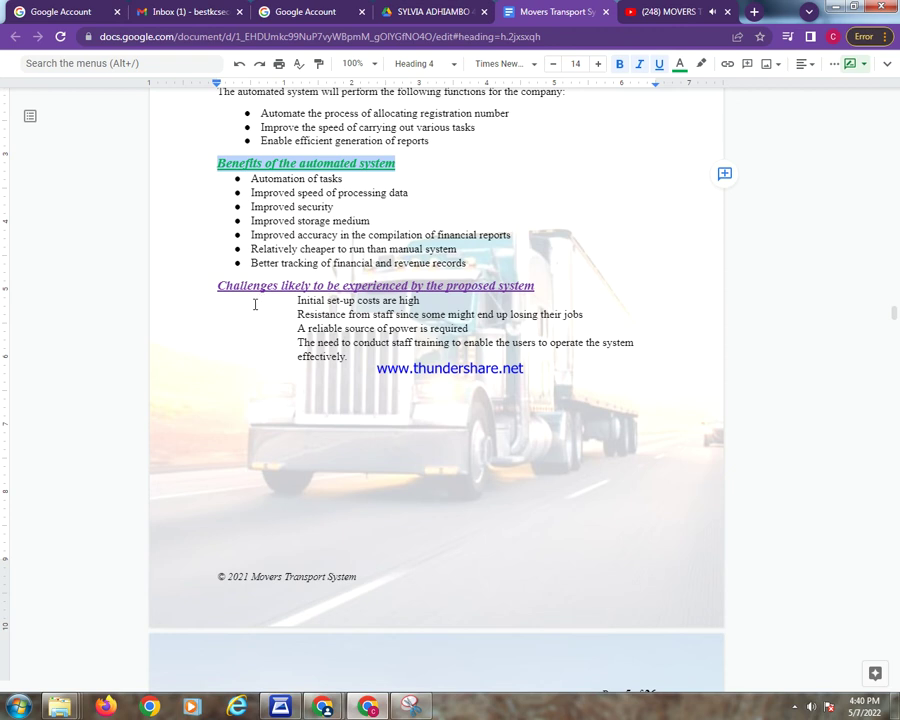
scroll(344, 364, down, 3)
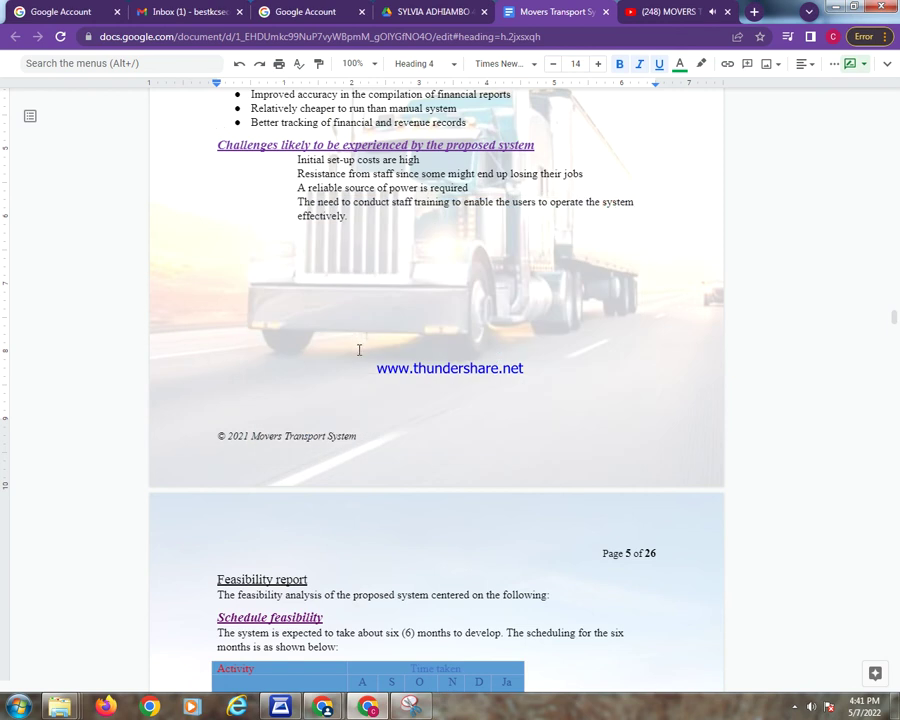
scroll(360, 355, down, 6)
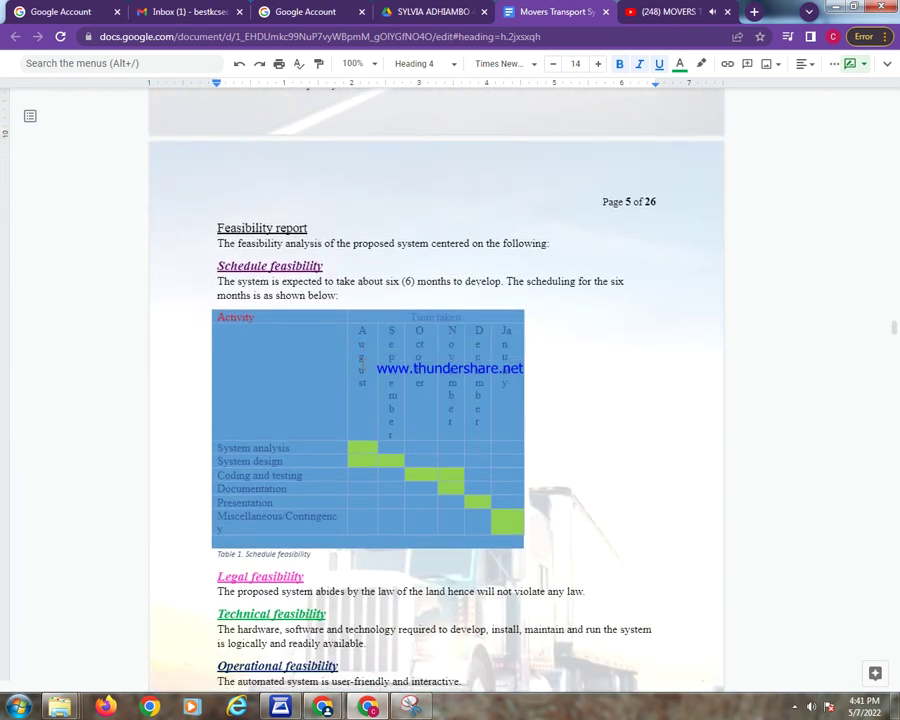
scroll(362, 366, down, 1)
drag(213, 156, 310, 158)
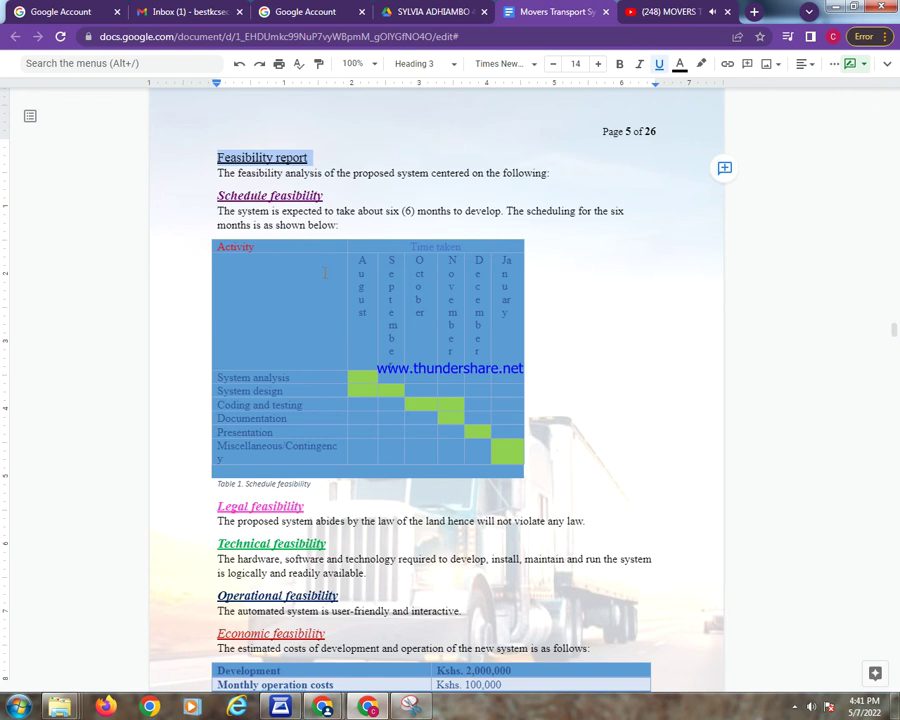
click(616, 387)
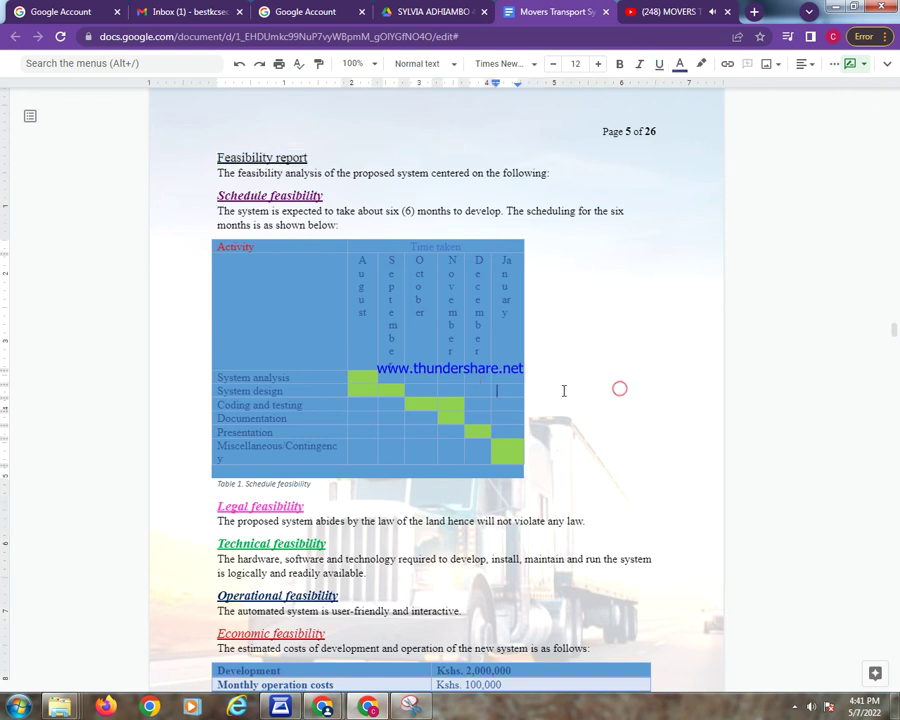
scroll(552, 390, down, 1)
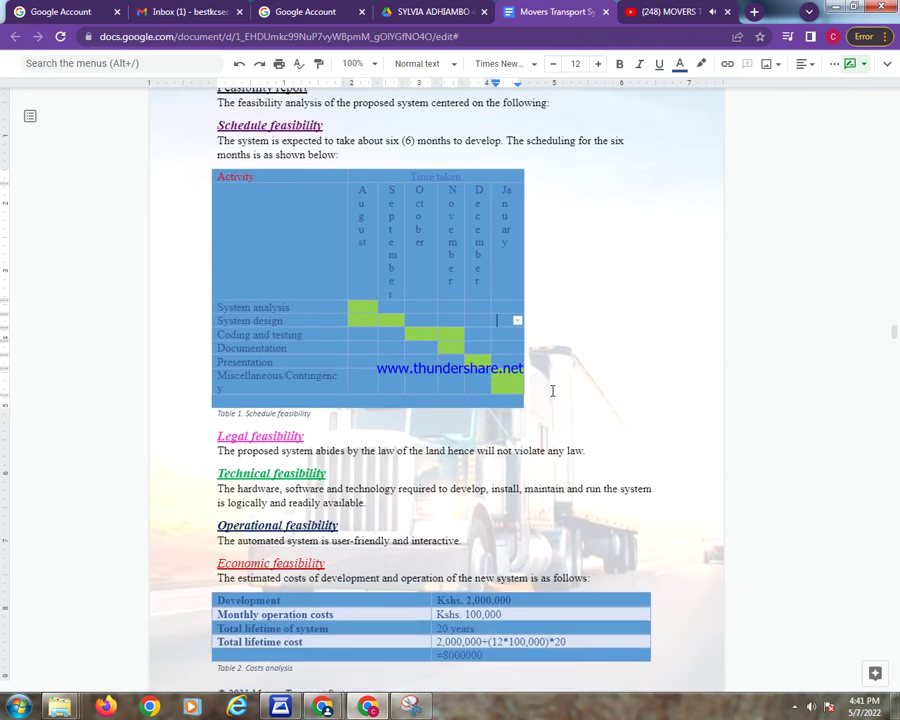
scroll(552, 390, down, 1)
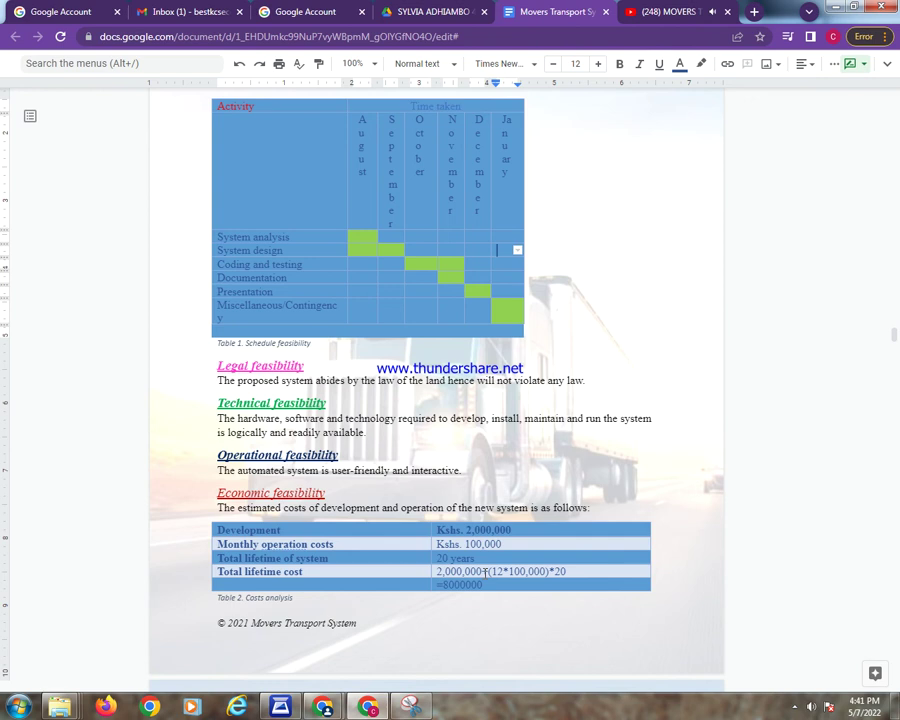
scroll(484, 543, down, 3)
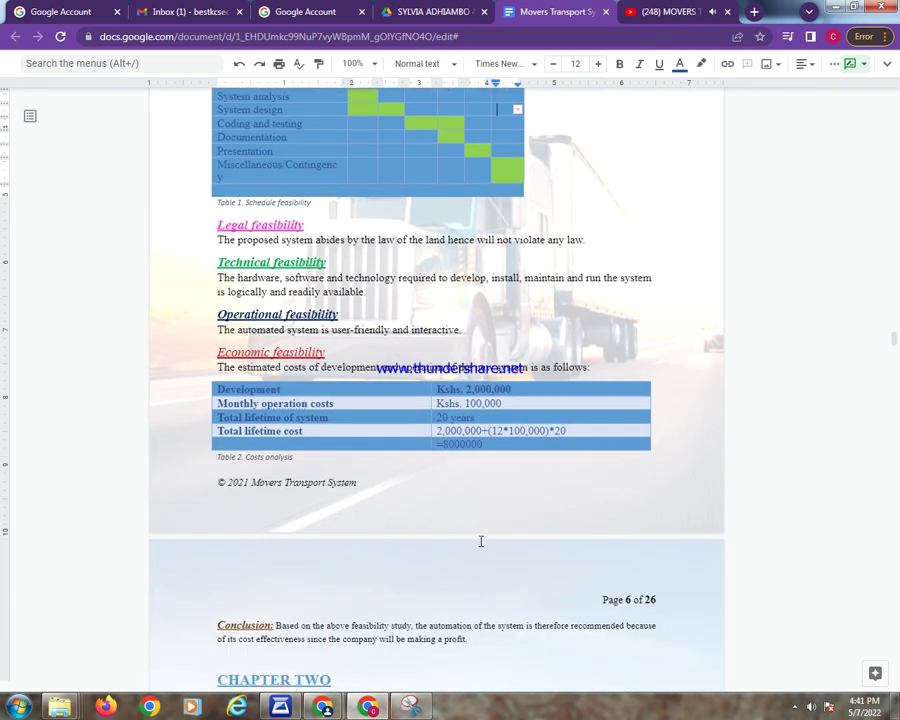
scroll(480, 541, down, 9)
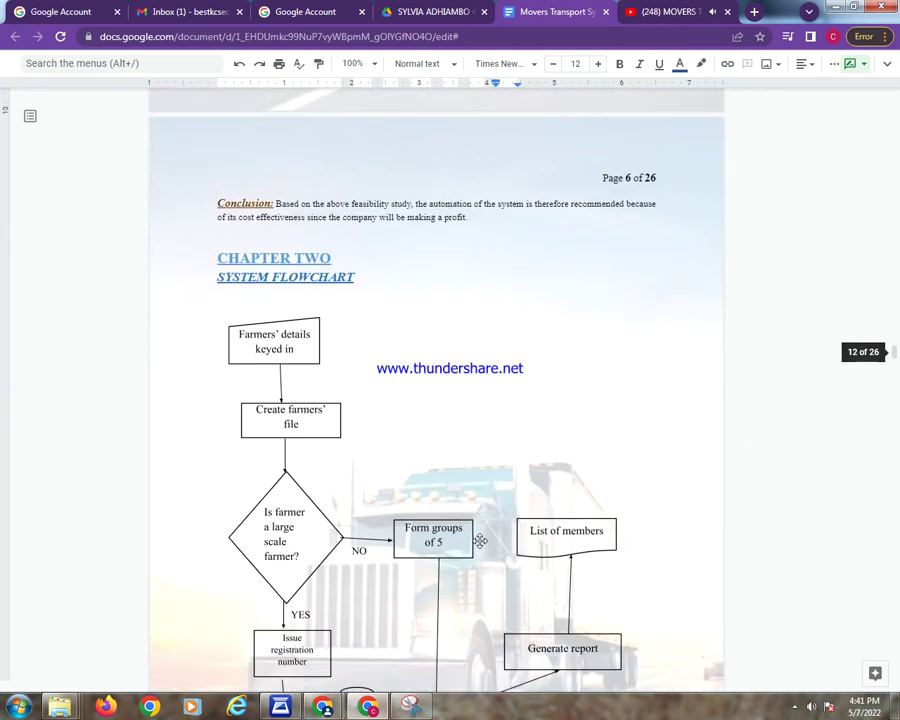
scroll(480, 541, down, 3)
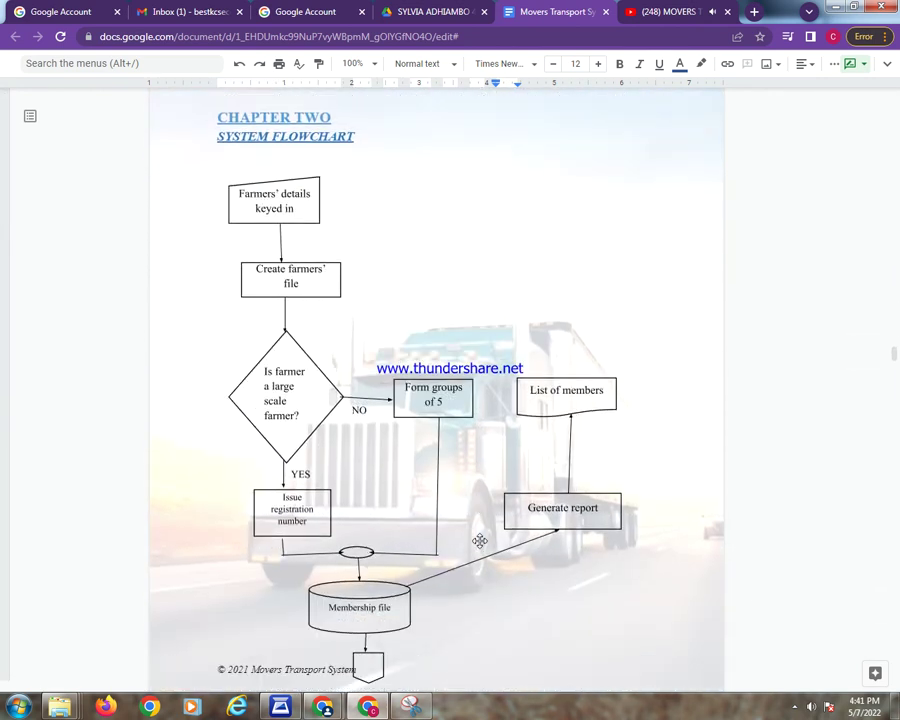
triple_click(222, 118)
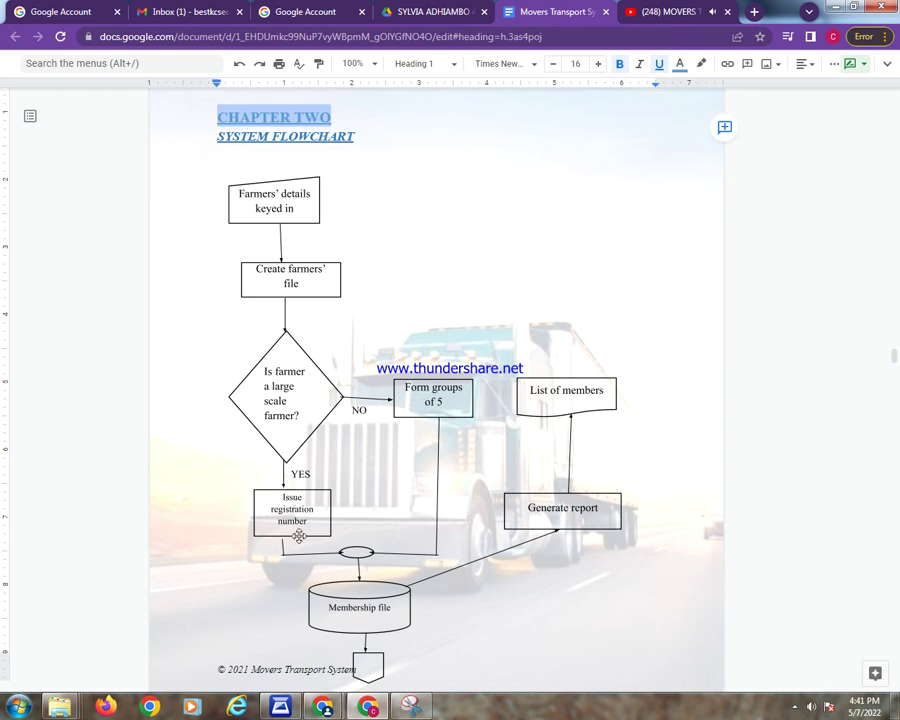
scroll(387, 428, down, 1)
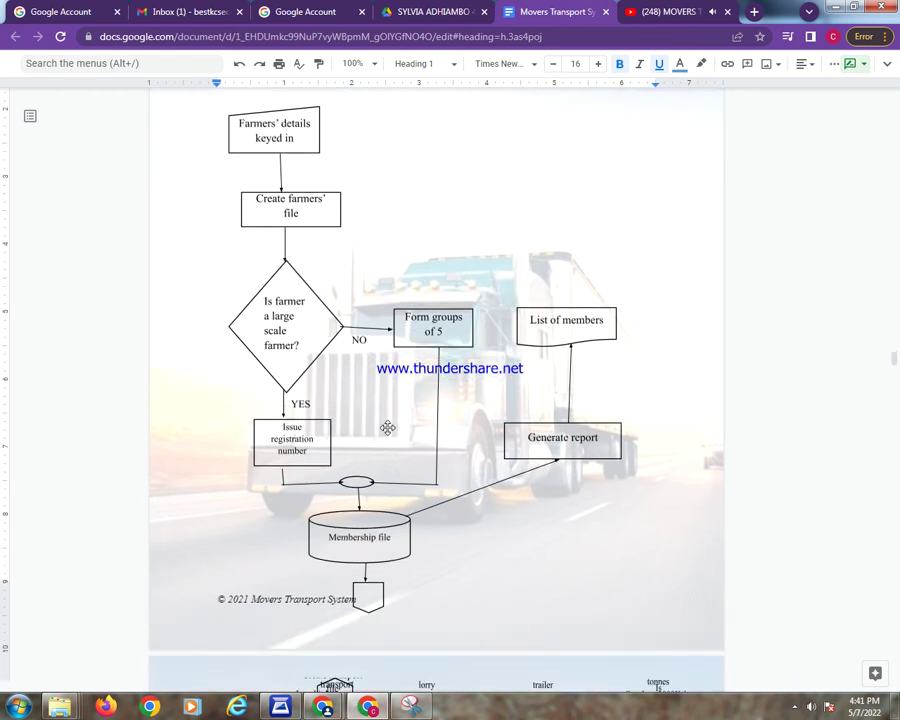
scroll(387, 428, down, 2)
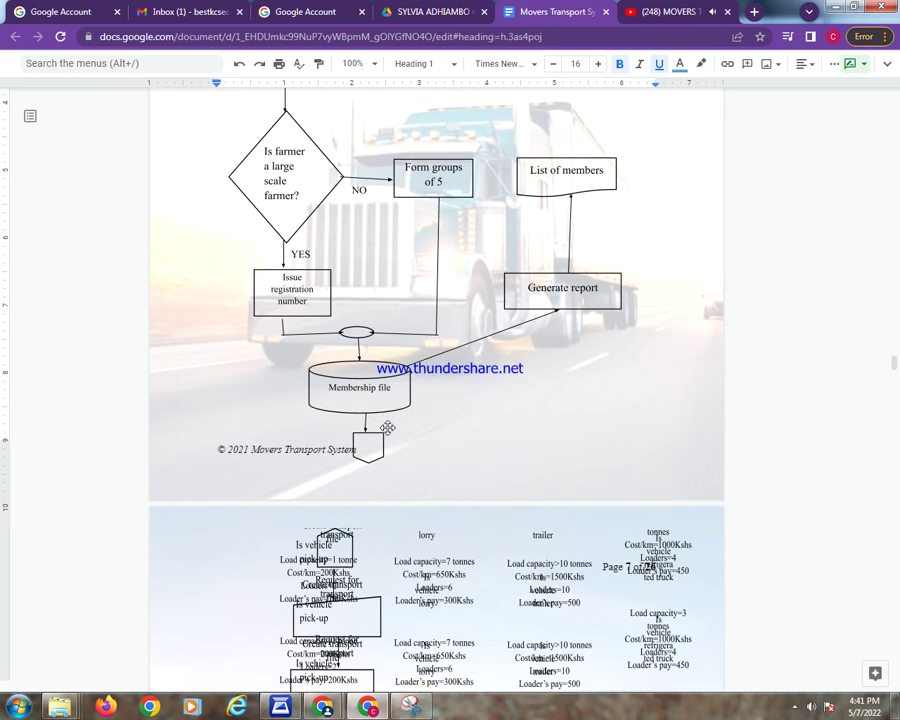
scroll(387, 428, down, 4)
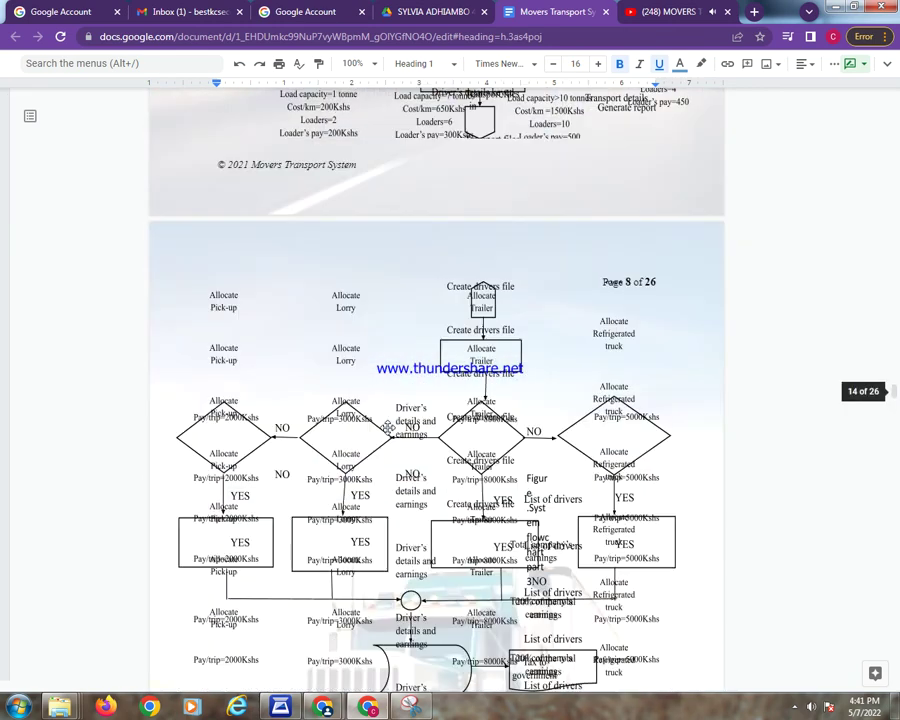
scroll(387, 428, down, 10)
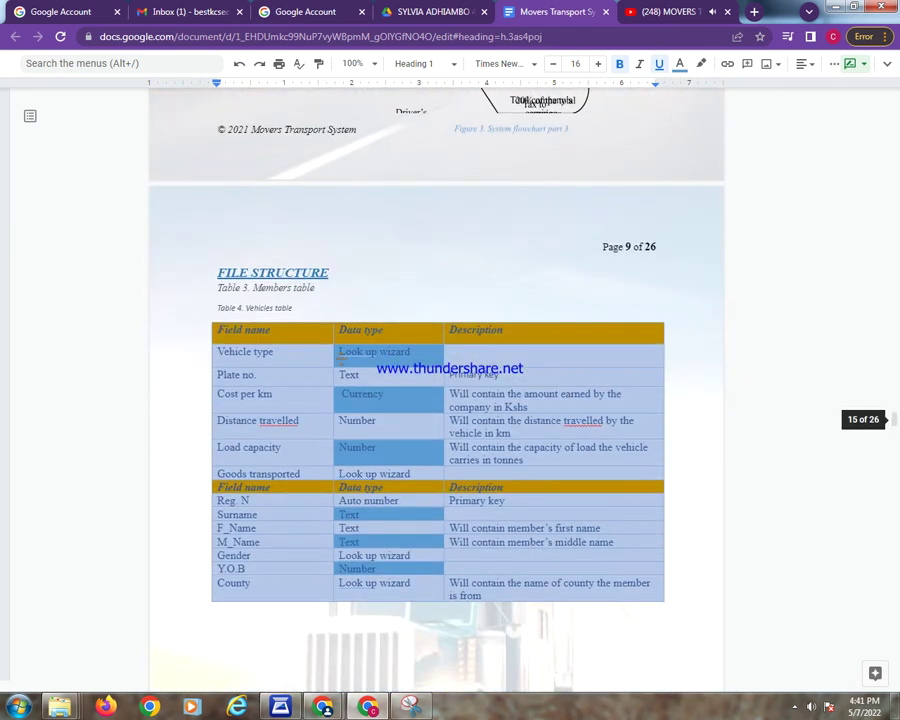
drag(218, 273, 337, 277)
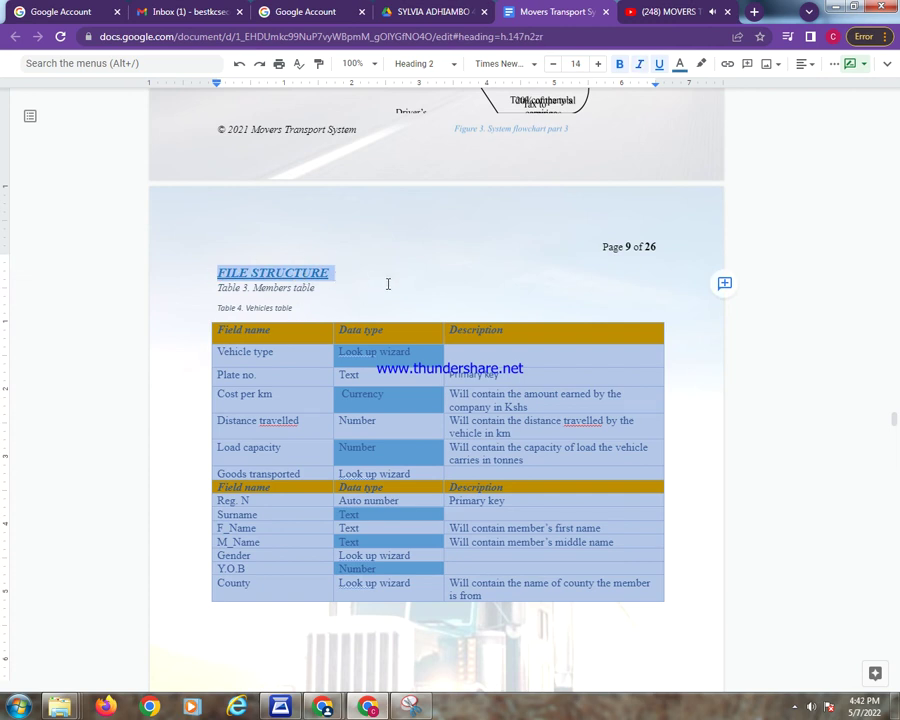
Deselect FILE STRUCTURE and scroll past the loader, driver and farmer tables to page 12's FORMS section.
click(386, 282)
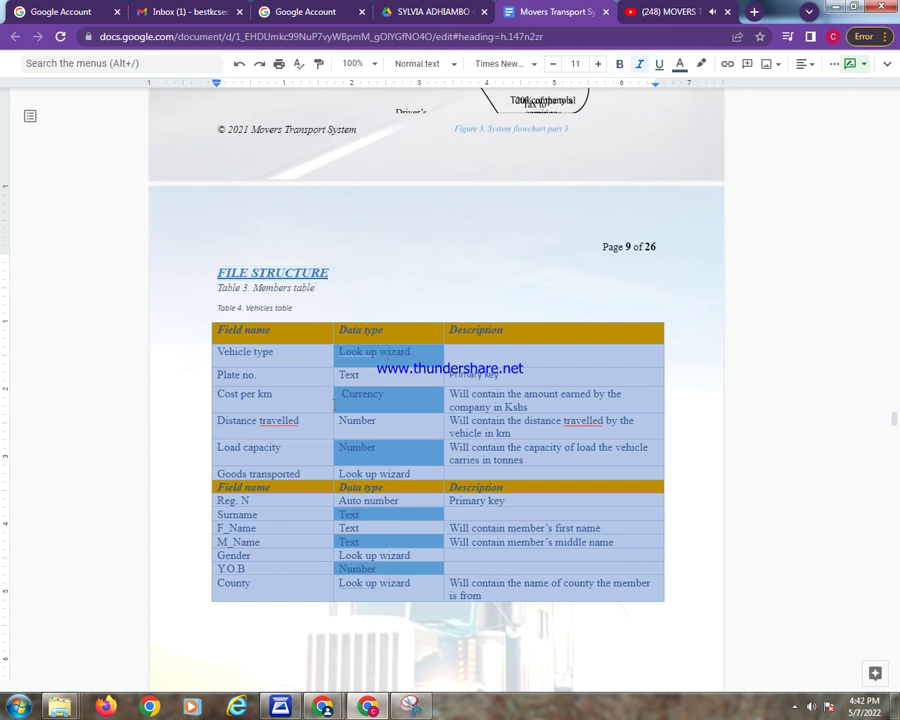
scroll(340, 397, down, 5)
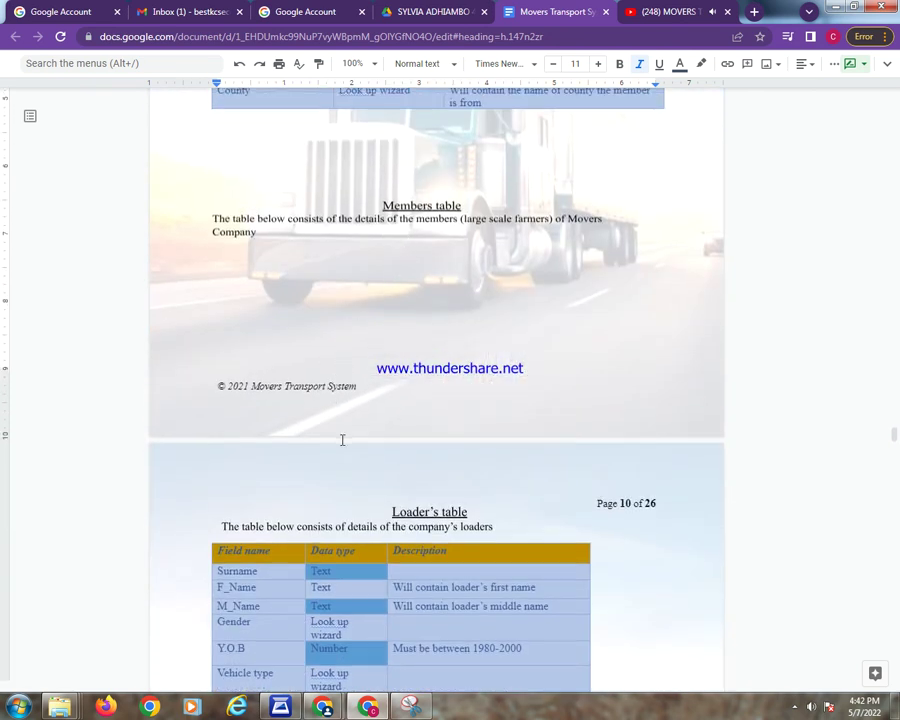
scroll(342, 436, down, 3)
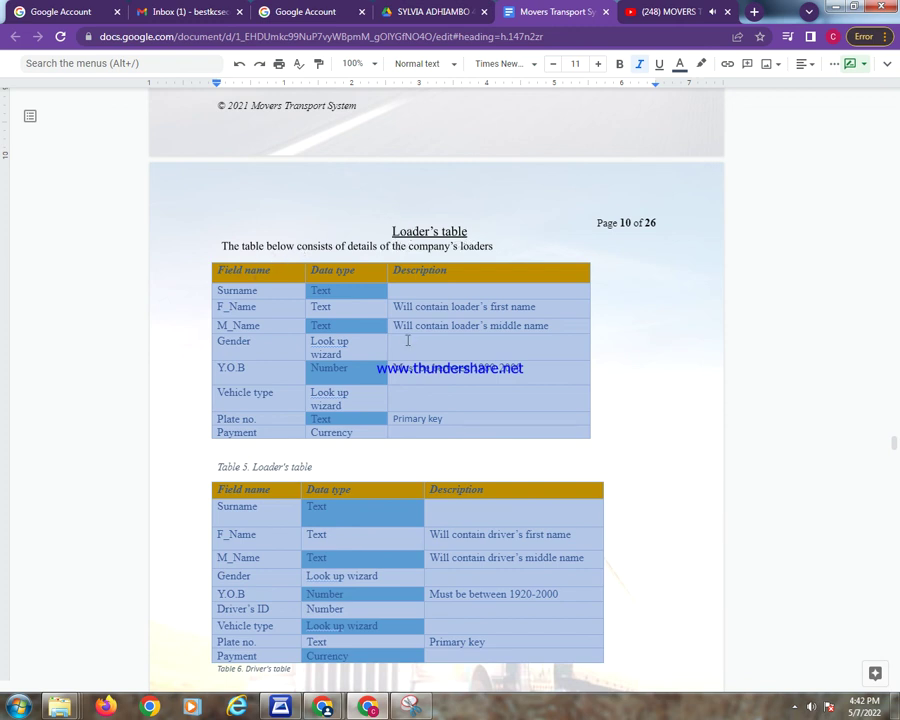
scroll(407, 340, down, 2)
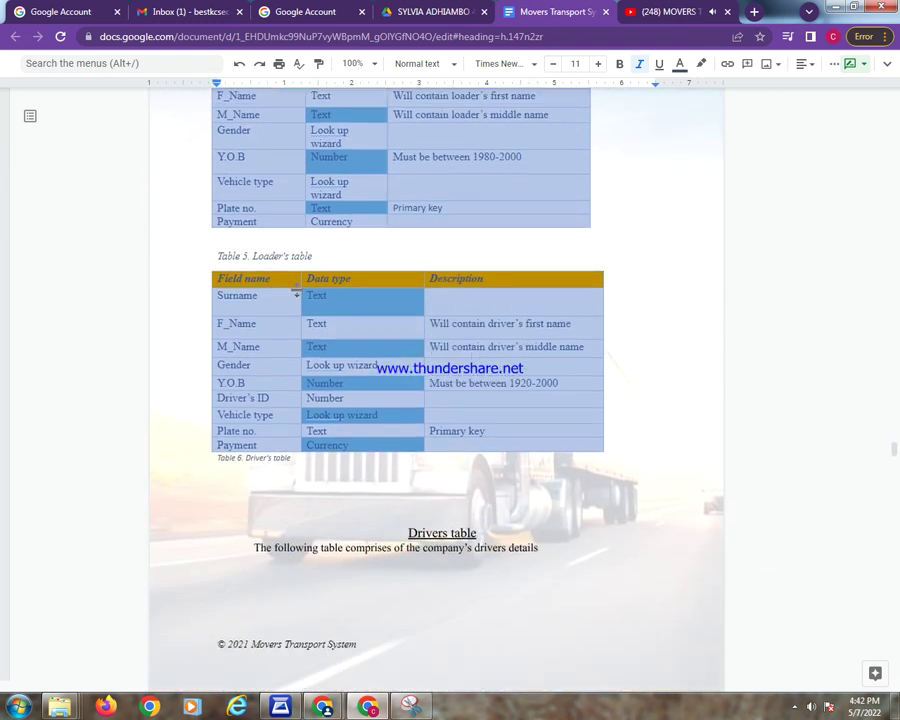
scroll(296, 292, down, 1)
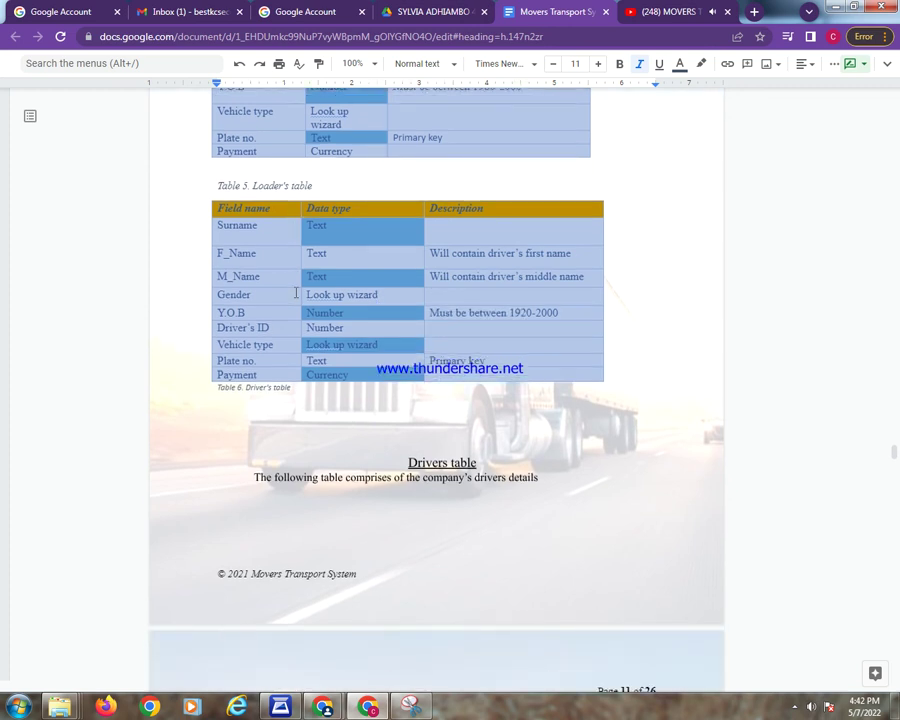
scroll(296, 292, down, 3)
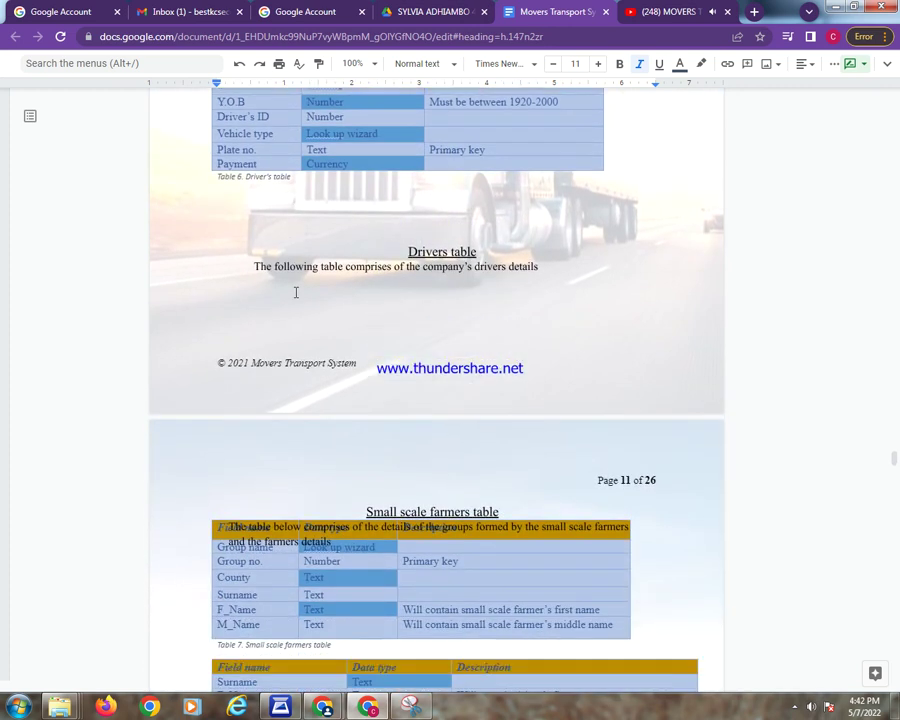
scroll(296, 292, down, 2)
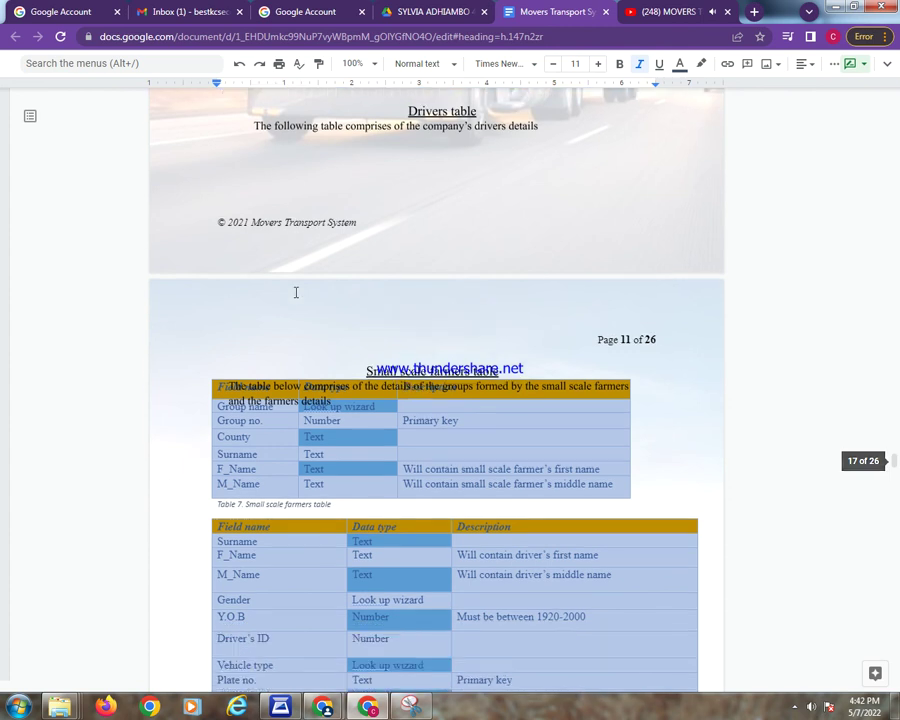
scroll(296, 292, down, 6)
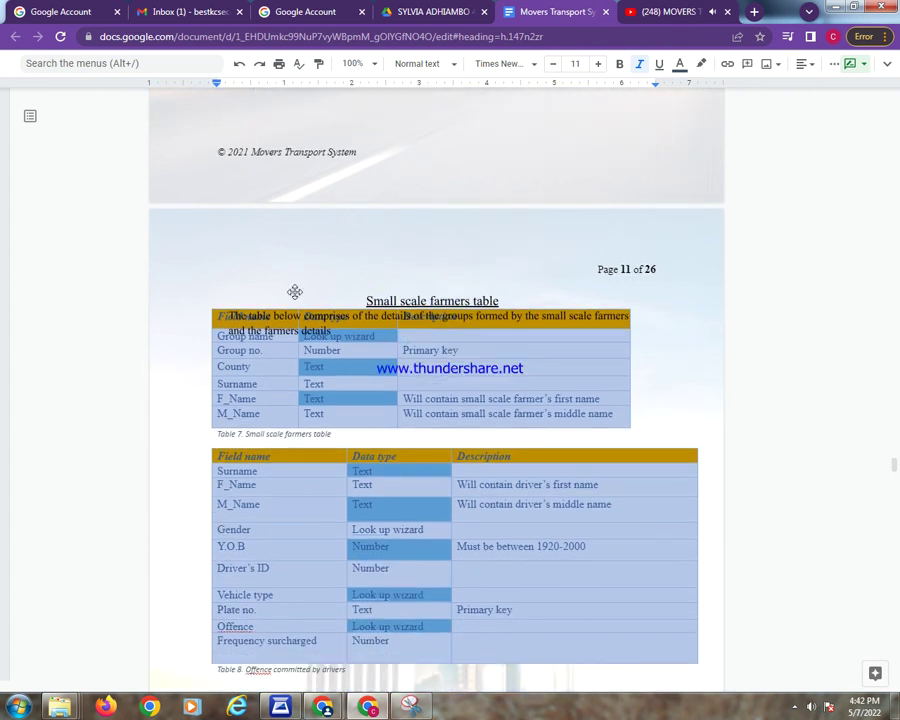
scroll(296, 292, down, 5)
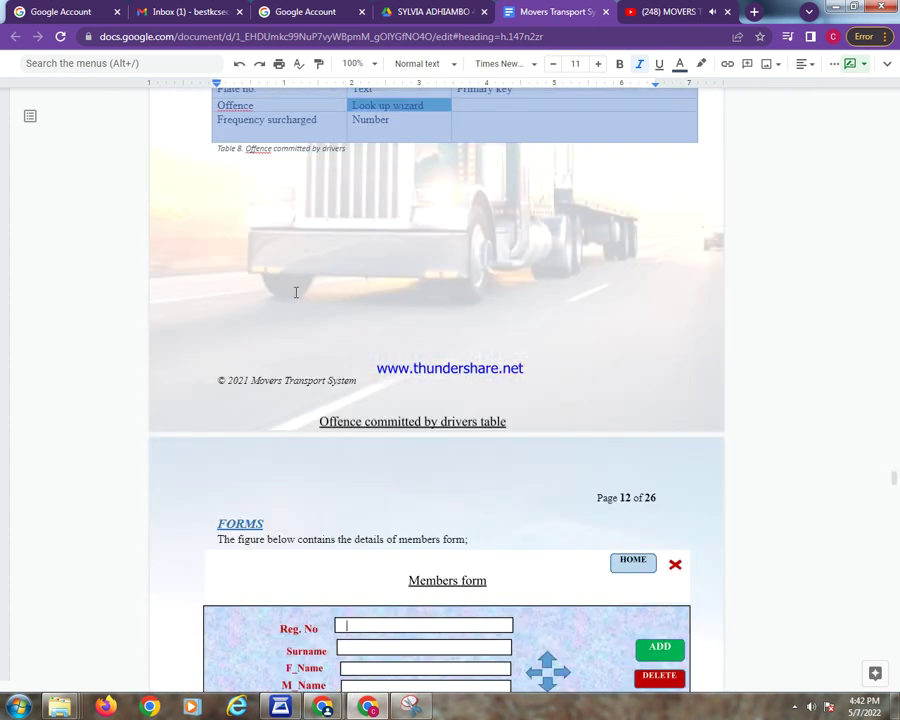
scroll(296, 292, down, 2)
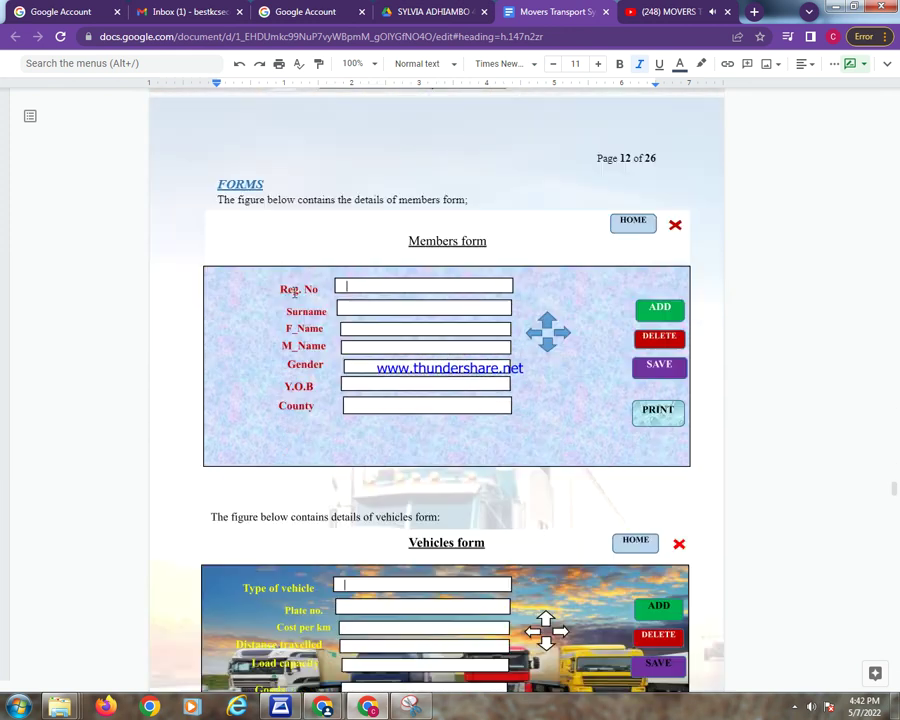
Double-click the FORMS heading, then scroll past the form figures to page 15's REPORTS section.
double_click(222, 131)
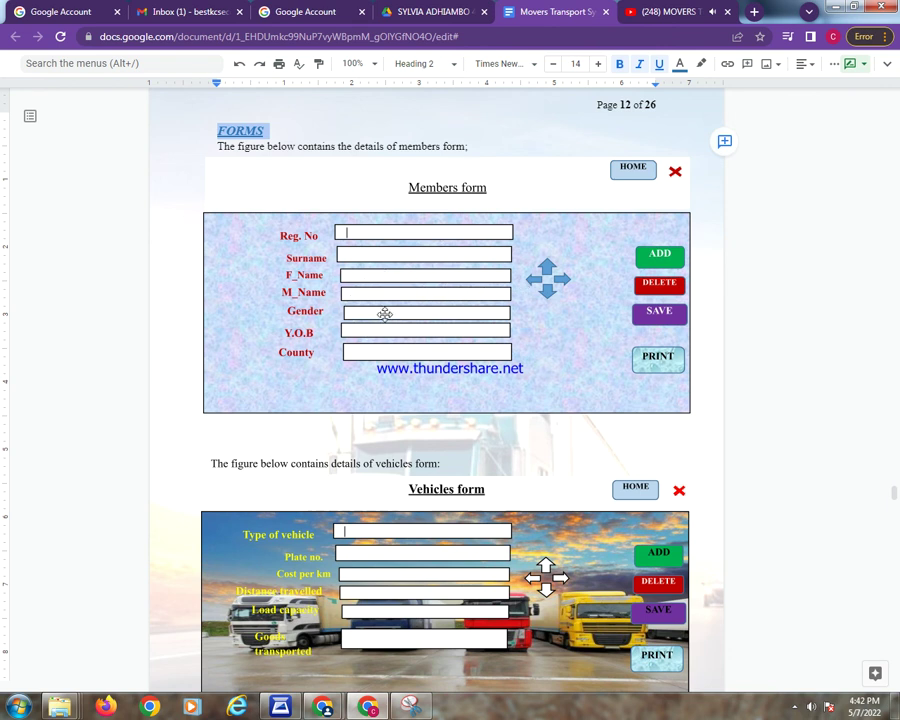
scroll(382, 314, down, 3)
scroll(384, 314, down, 2)
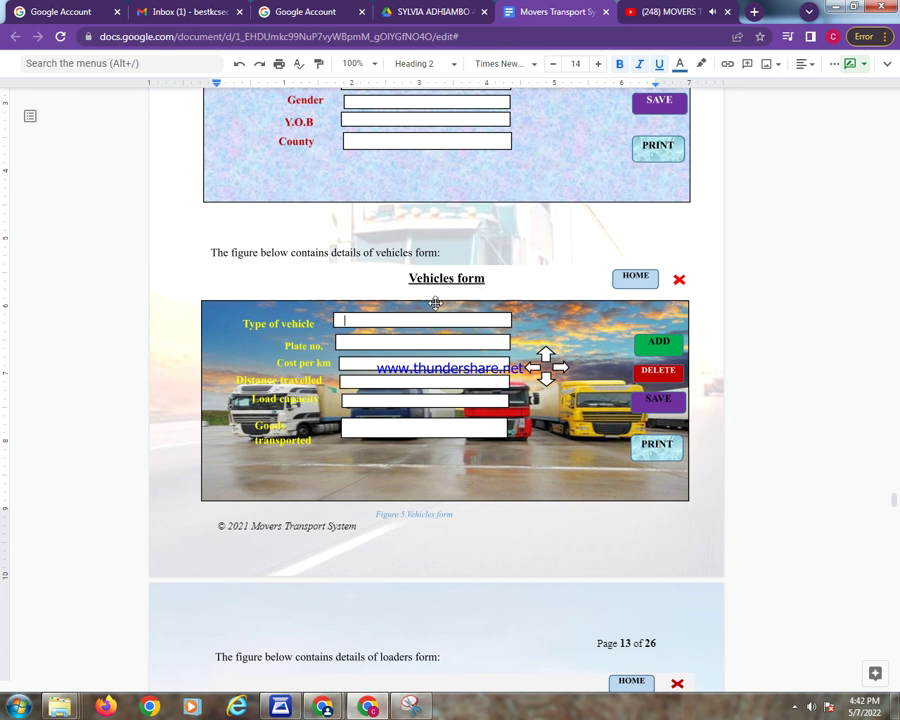
scroll(466, 306, down, 3)
scroll(466, 308, down, 5)
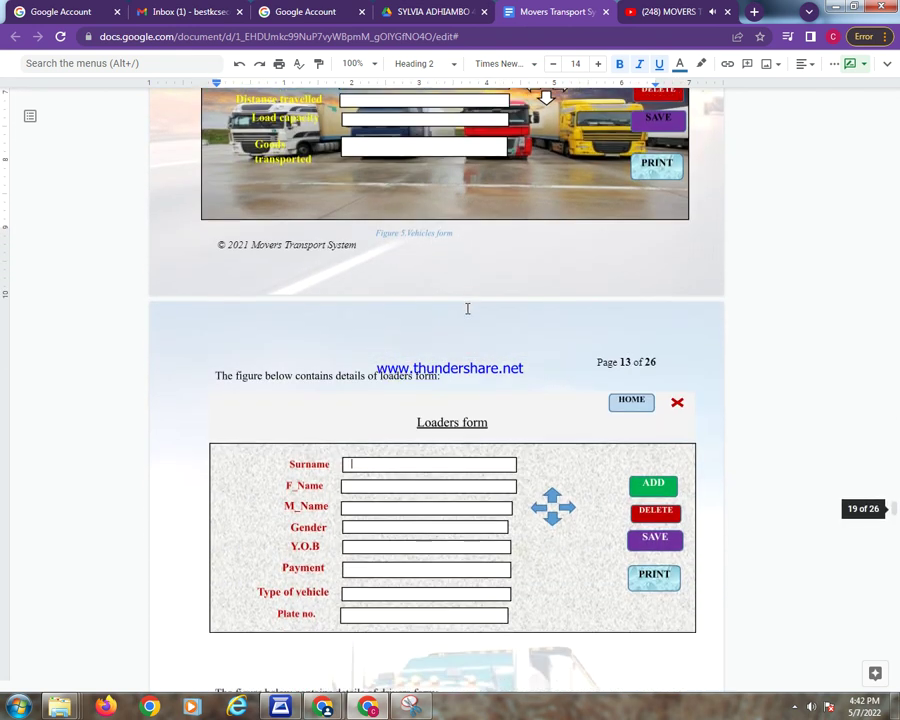
scroll(466, 307, down, 3)
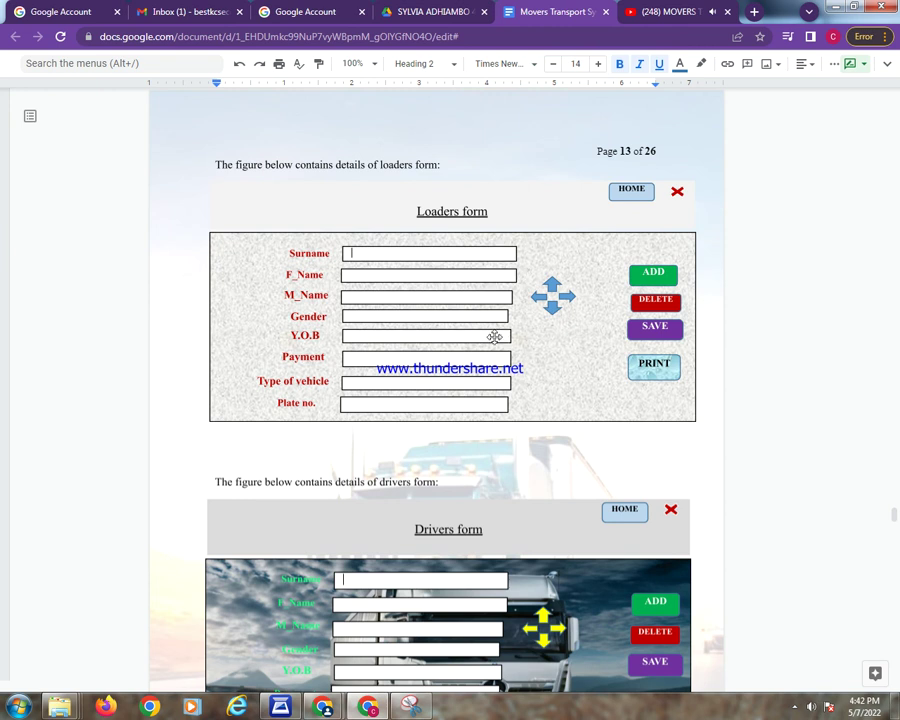
scroll(492, 334, down, 2)
scroll(538, 316, down, 5)
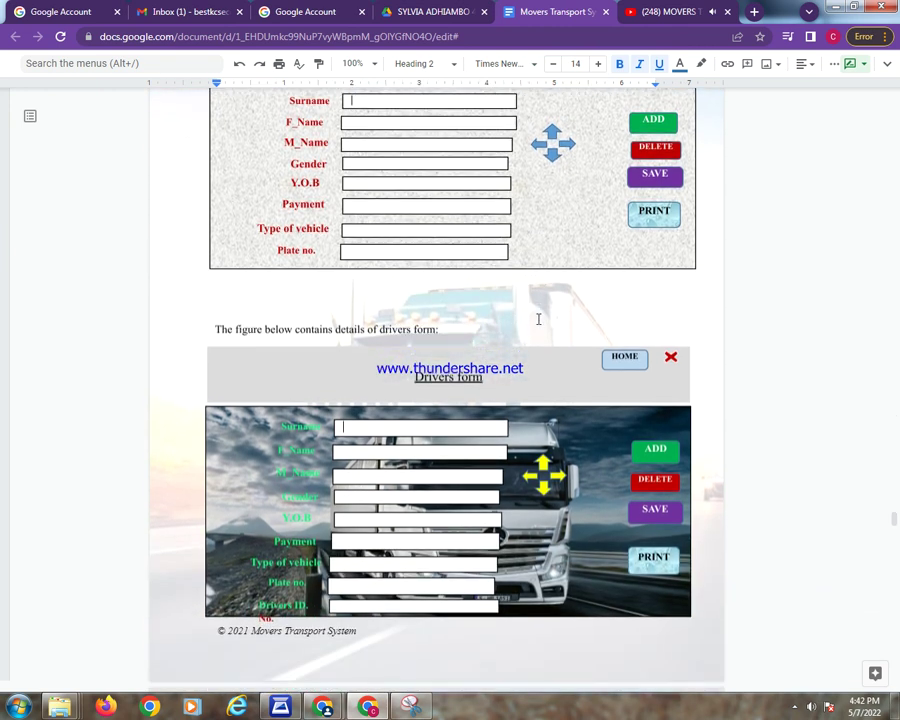
scroll(545, 316, down, 3)
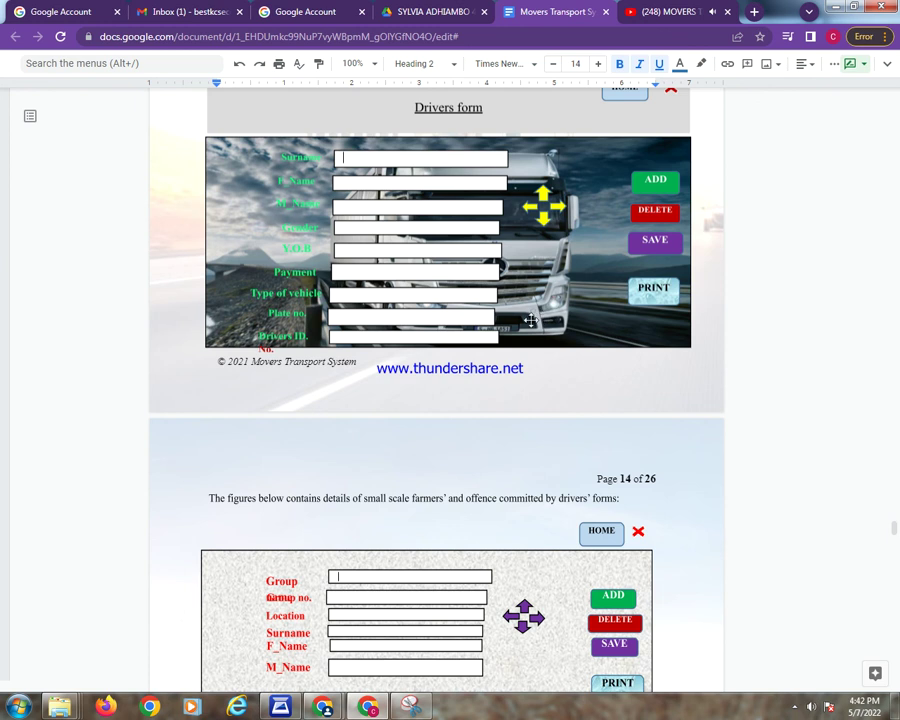
scroll(507, 340, down, 6)
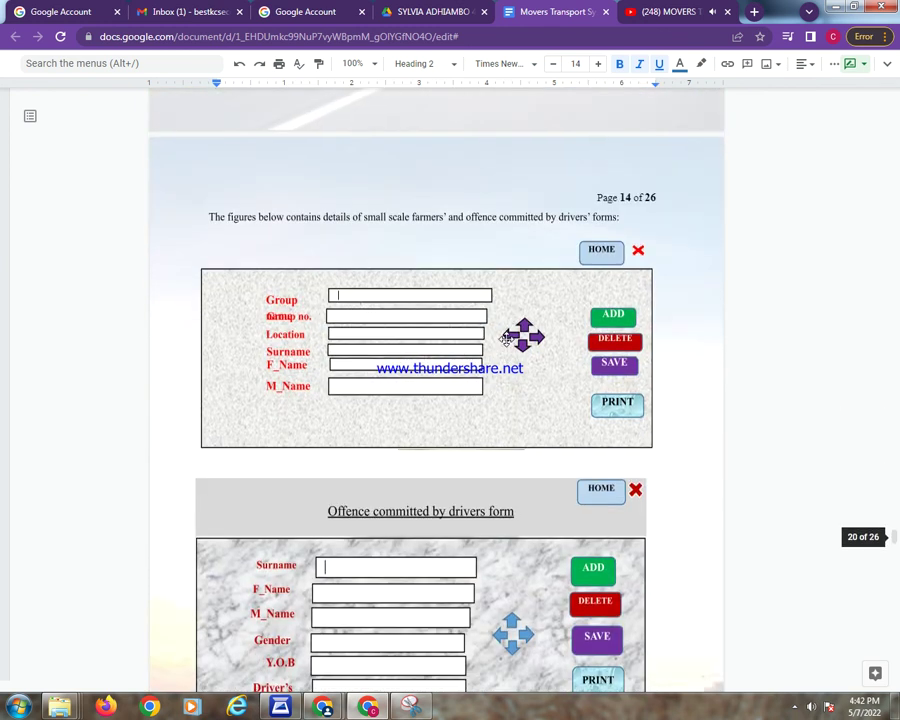
scroll(507, 340, down, 8)
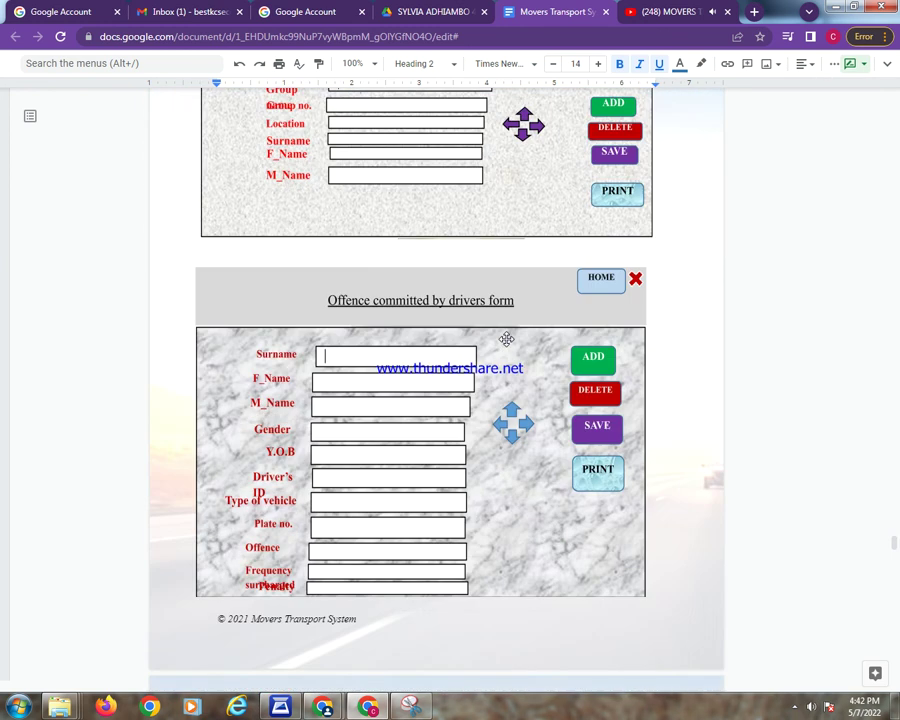
scroll(507, 340, down, 6)
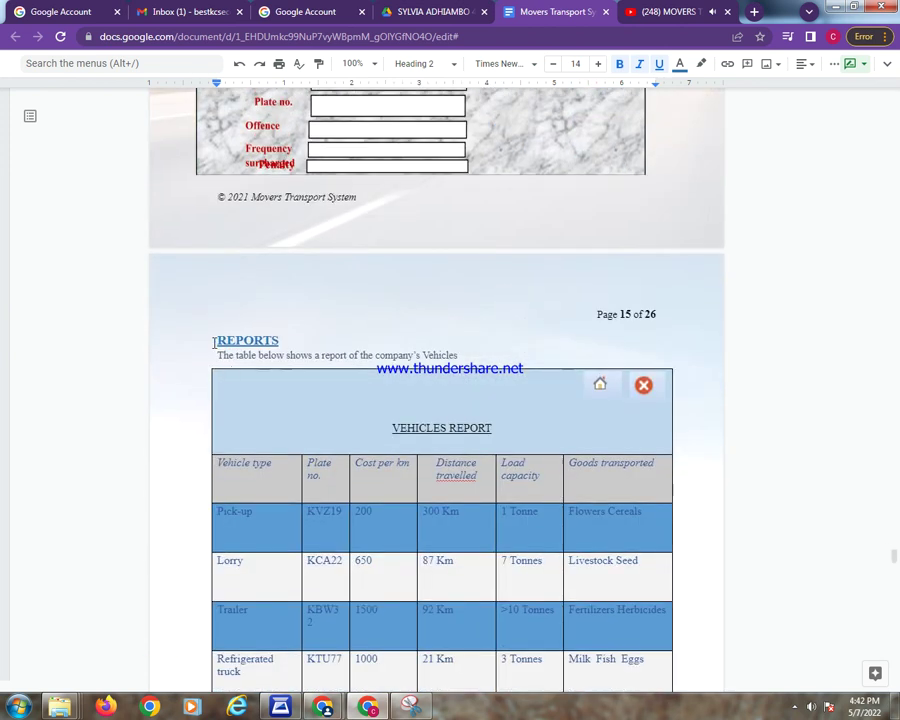
Select the REPORTS heading and scroll through the report tables to Table 14, SMALL SCALE FARMERS REPORT.
drag(213, 342, 278, 340)
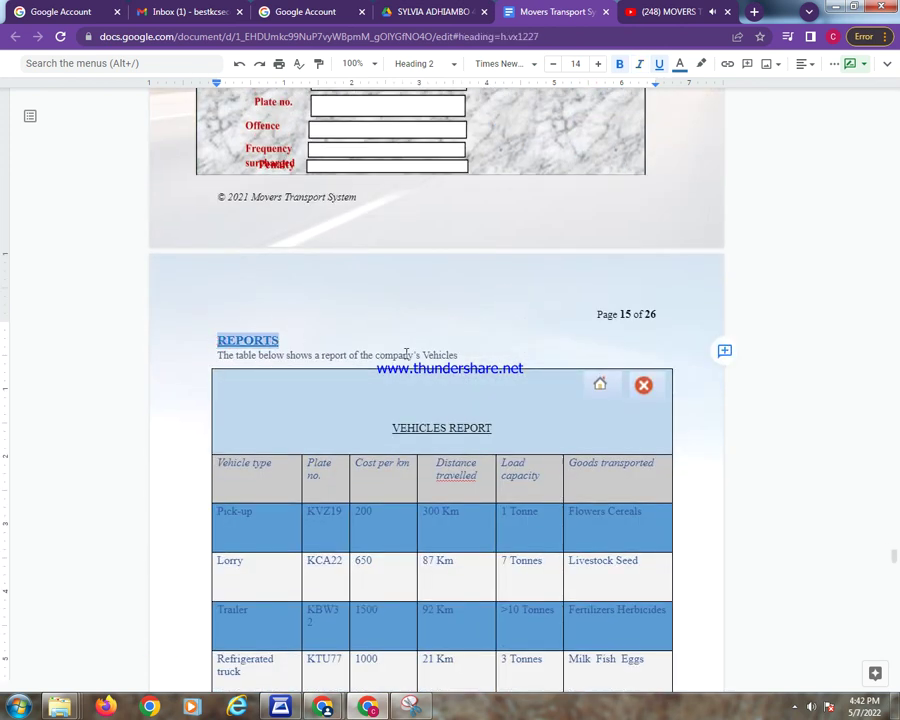
scroll(406, 353, down, 3)
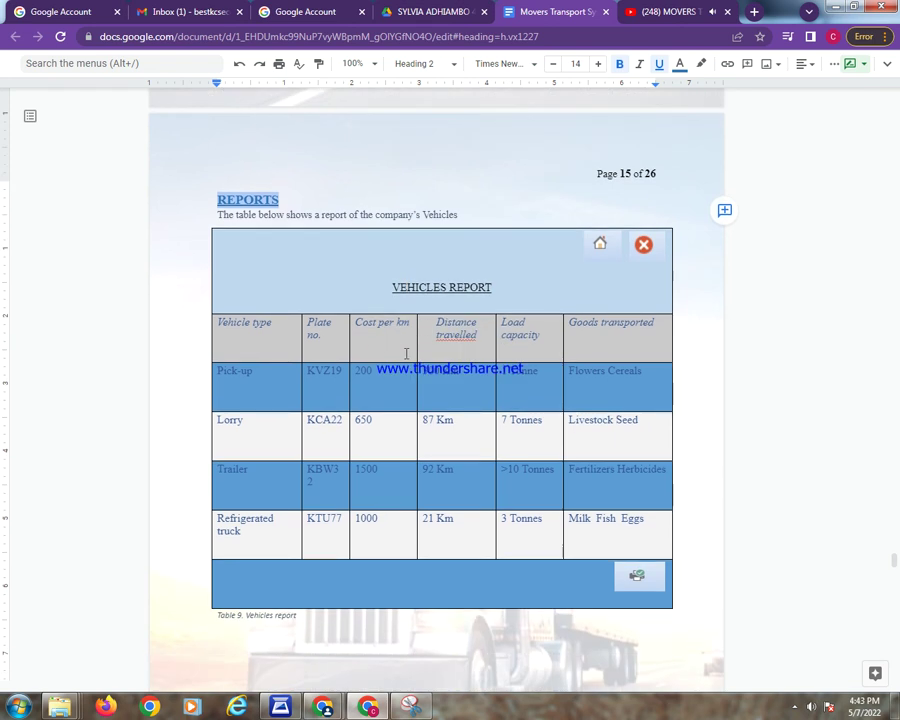
scroll(406, 353, down, 7)
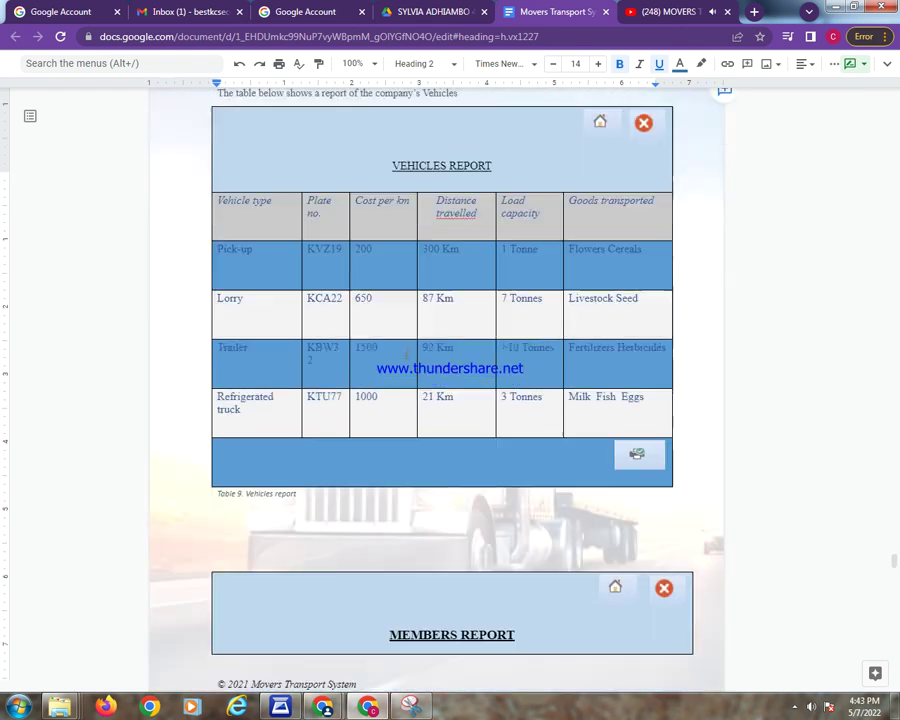
scroll(406, 353, down, 9)
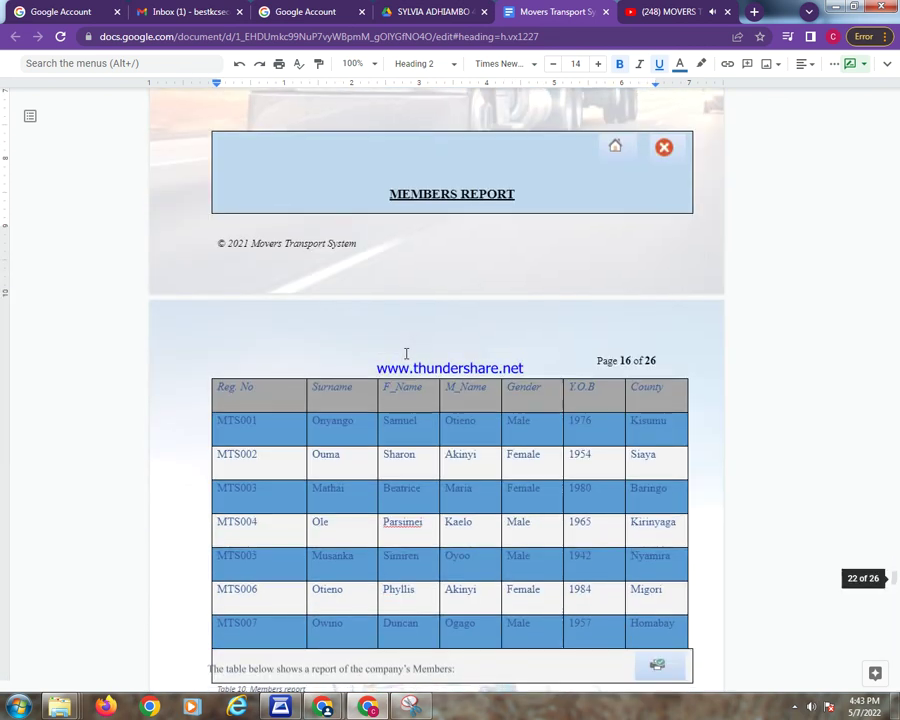
scroll(406, 353, down, 5)
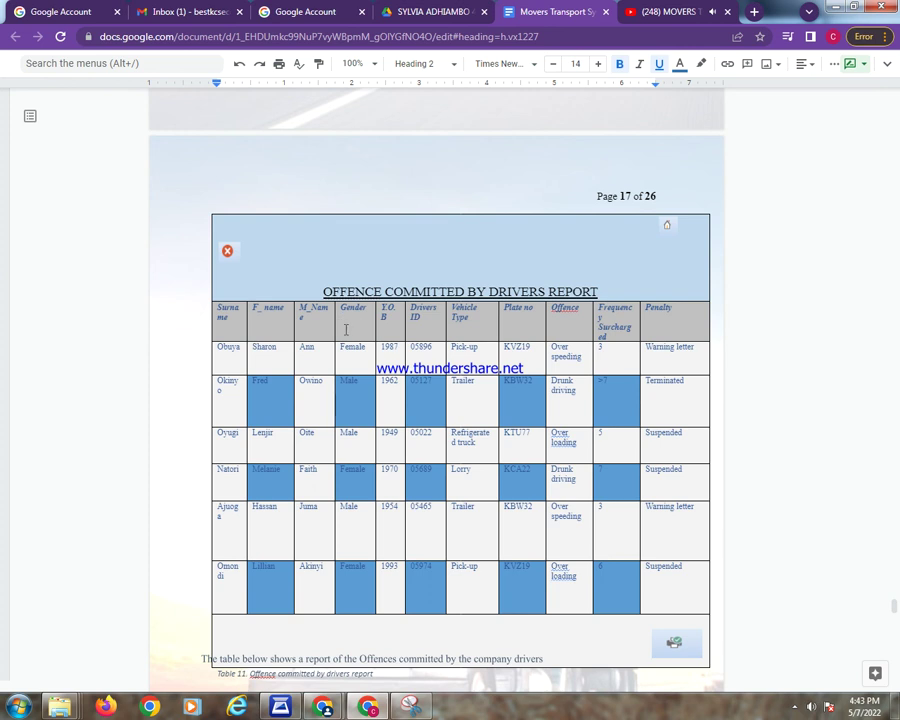
scroll(345, 335, down, 4)
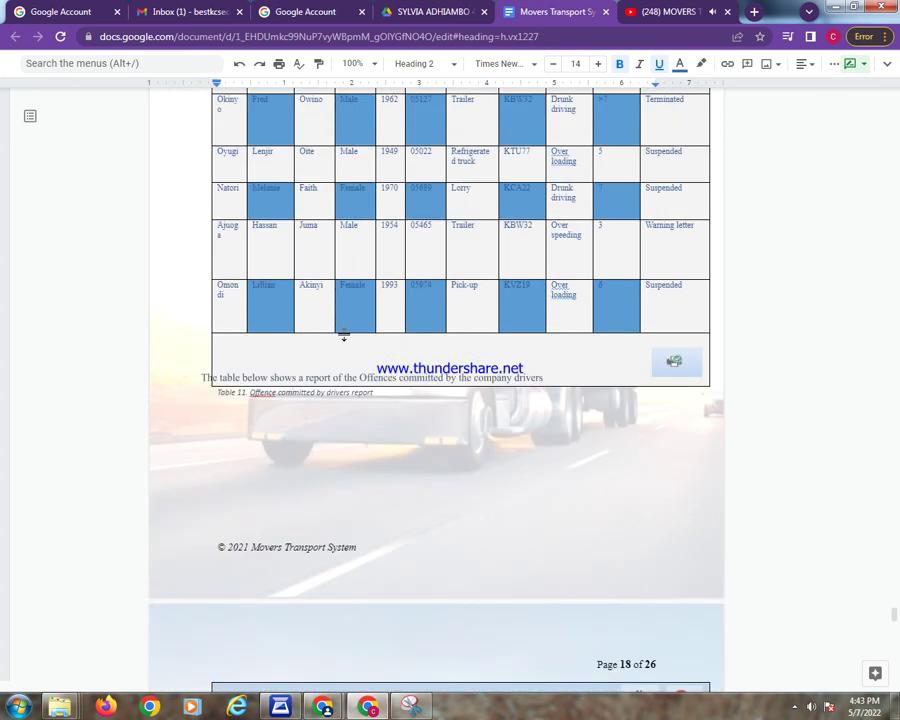
scroll(343, 336, down, 5)
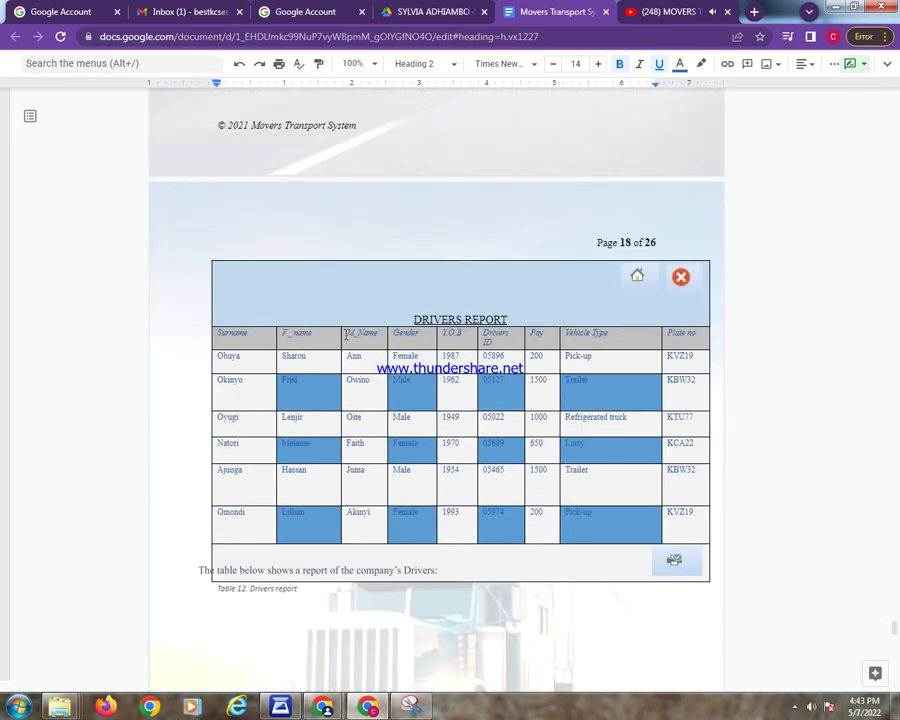
scroll(345, 335, down, 1)
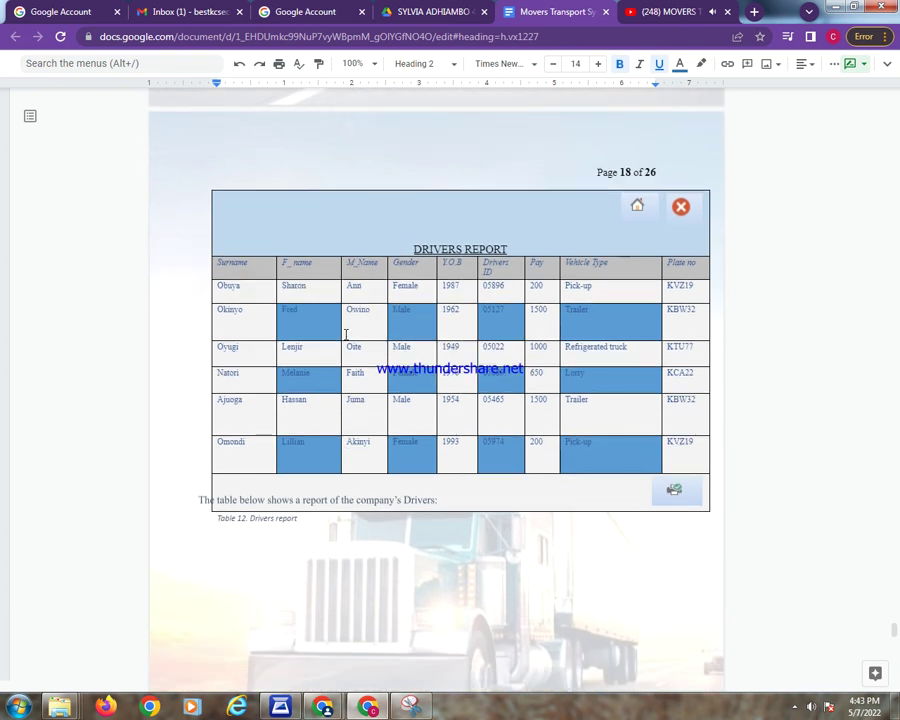
scroll(345, 335, down, 3)
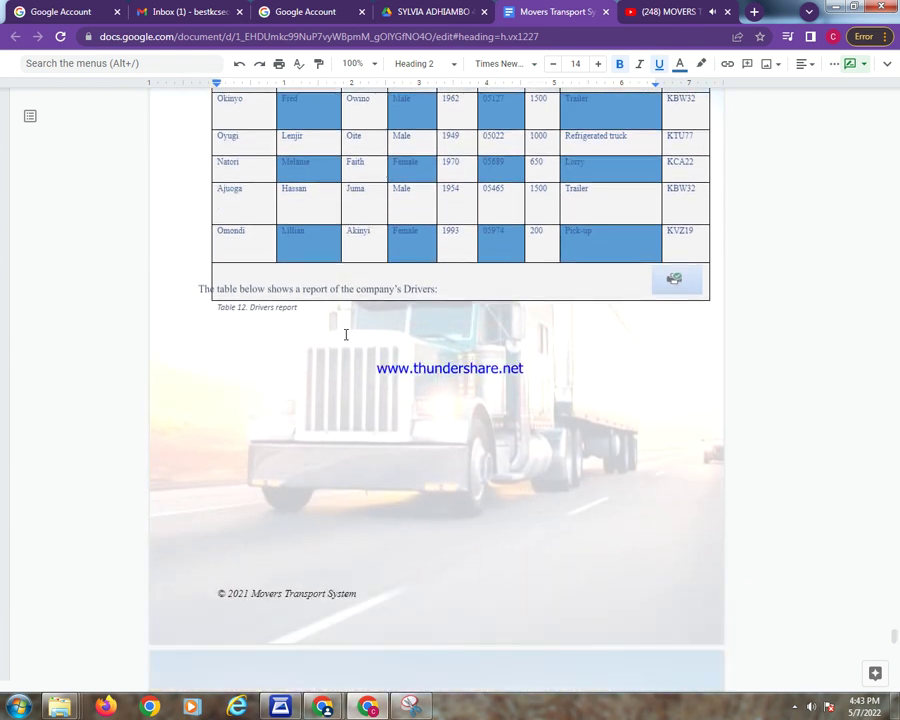
scroll(345, 335, down, 4)
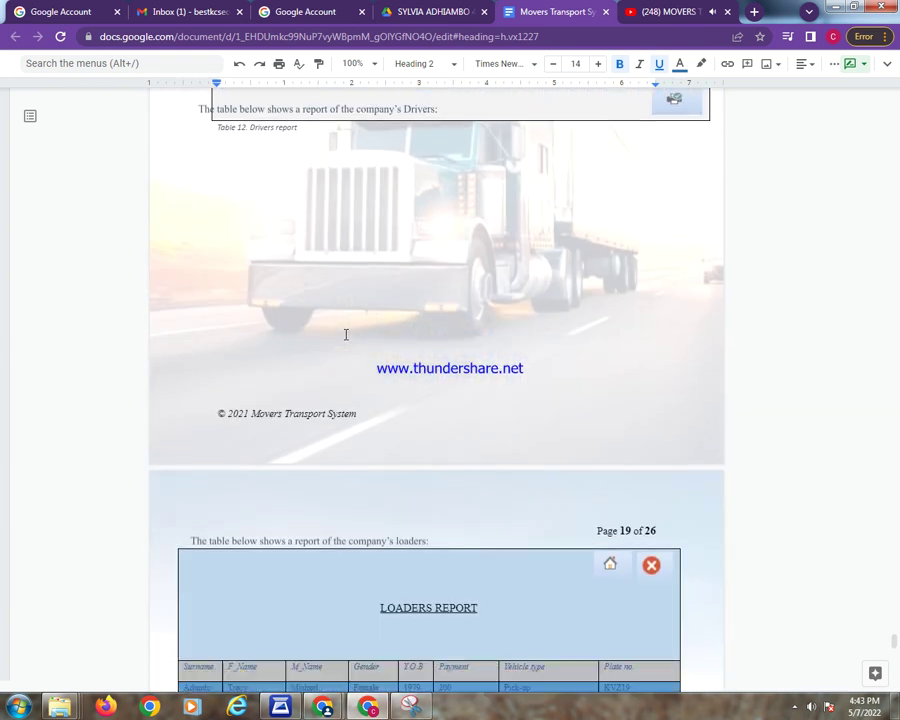
scroll(345, 335, down, 3)
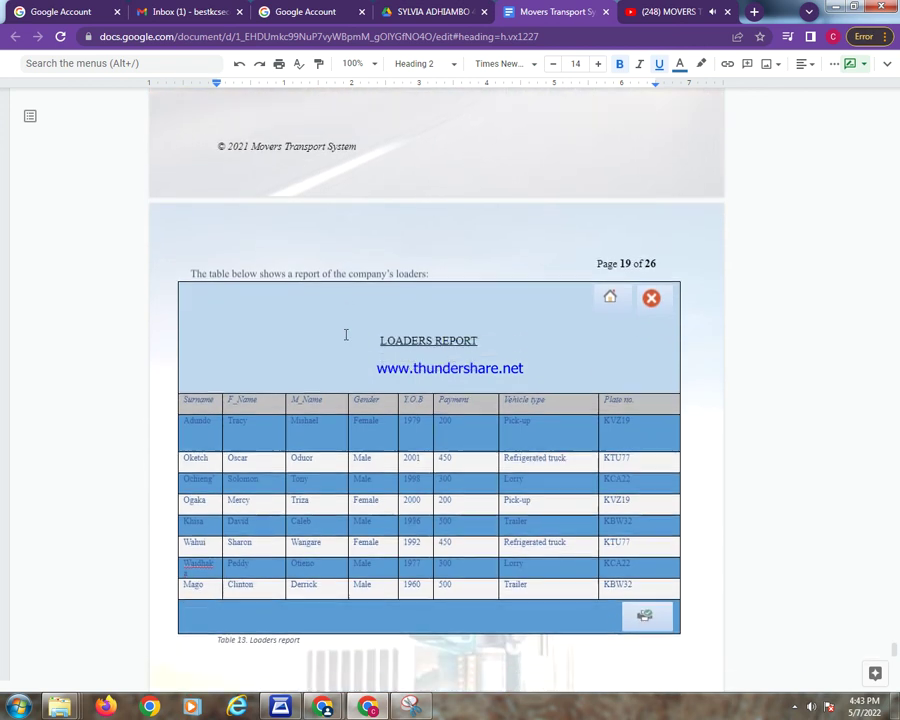
scroll(345, 335, down, 1)
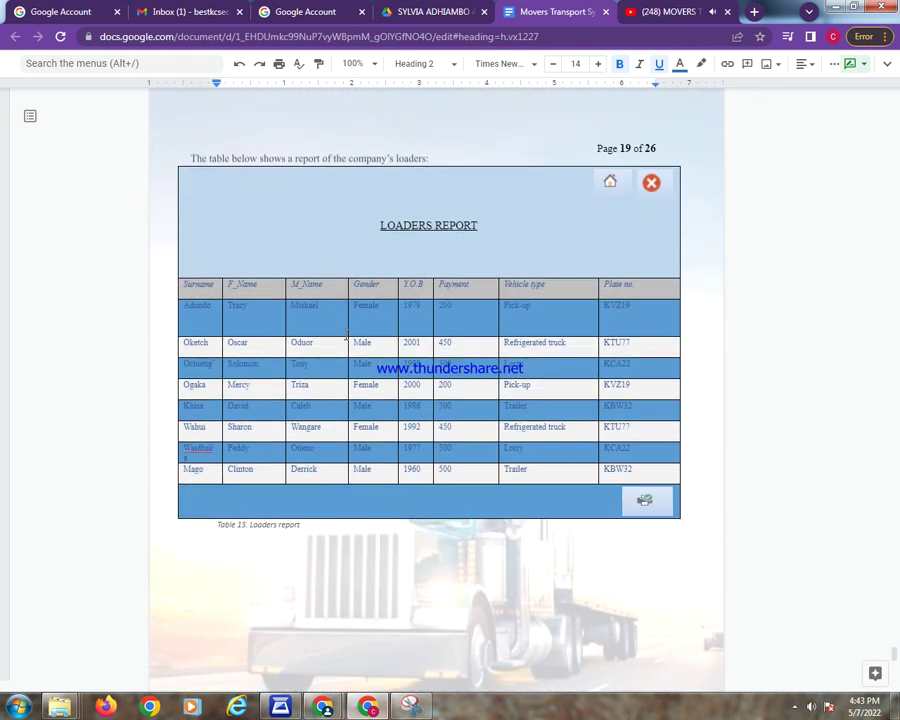
scroll(345, 335, down, 2)
scroll(345, 335, down, 2)
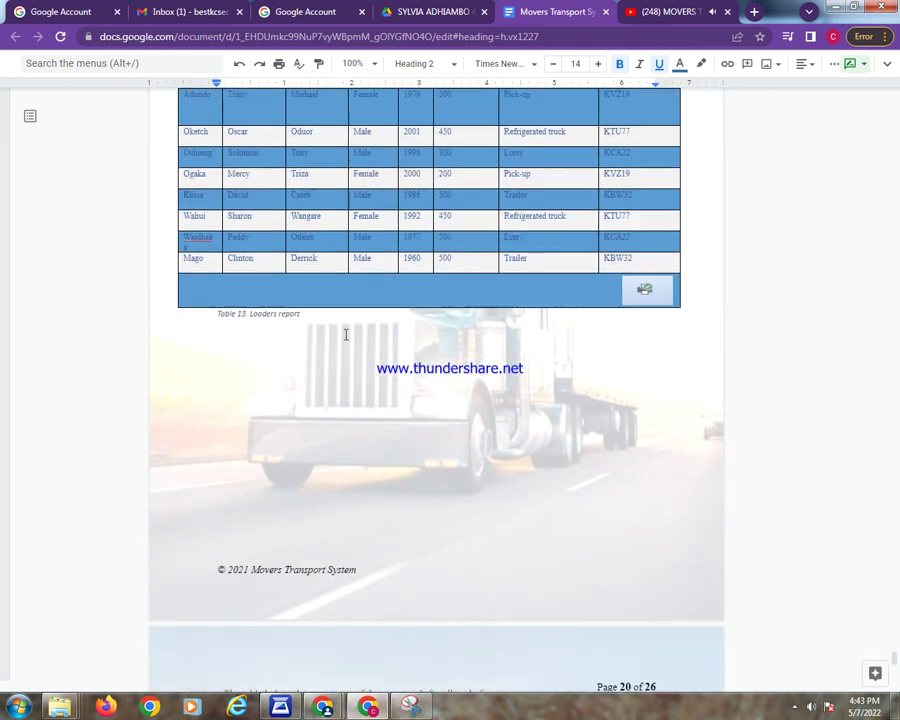
scroll(345, 335, down, 4)
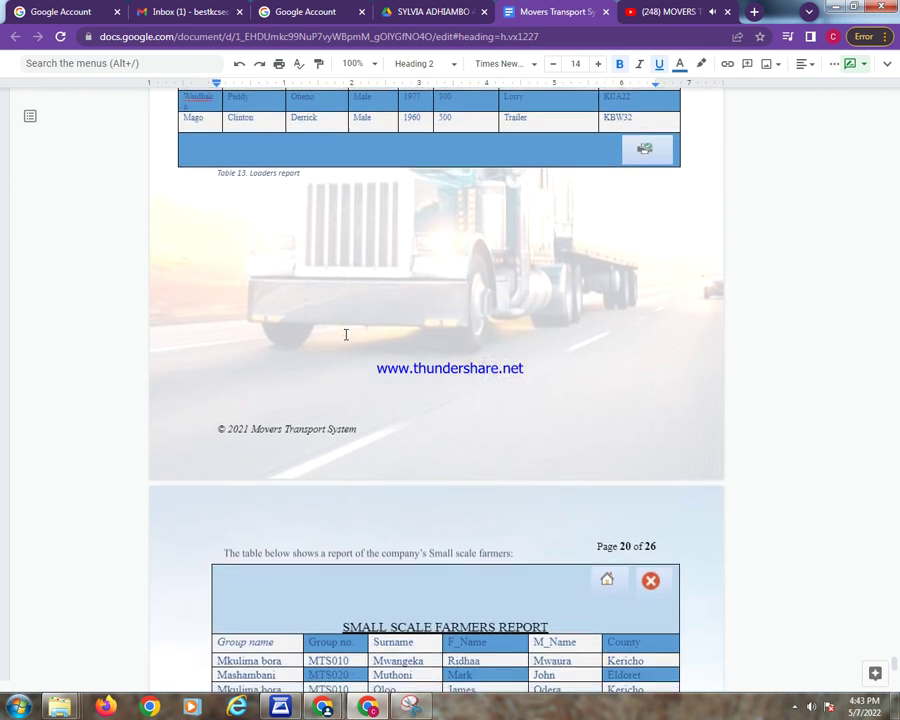
scroll(345, 334, down, 1)
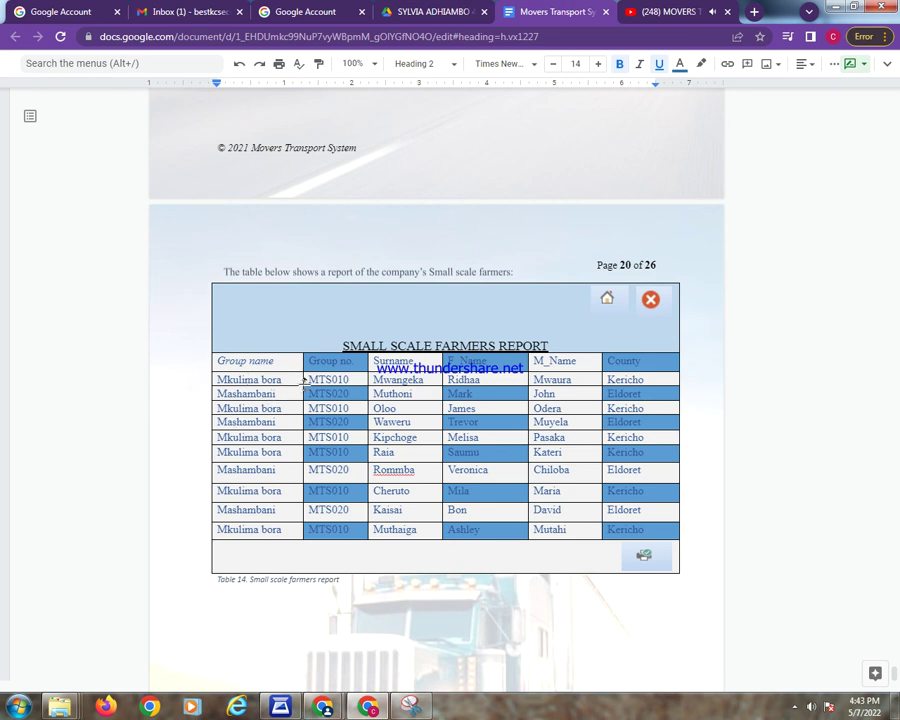
scroll(303, 381, down, 1)
scroll(303, 381, down, 3)
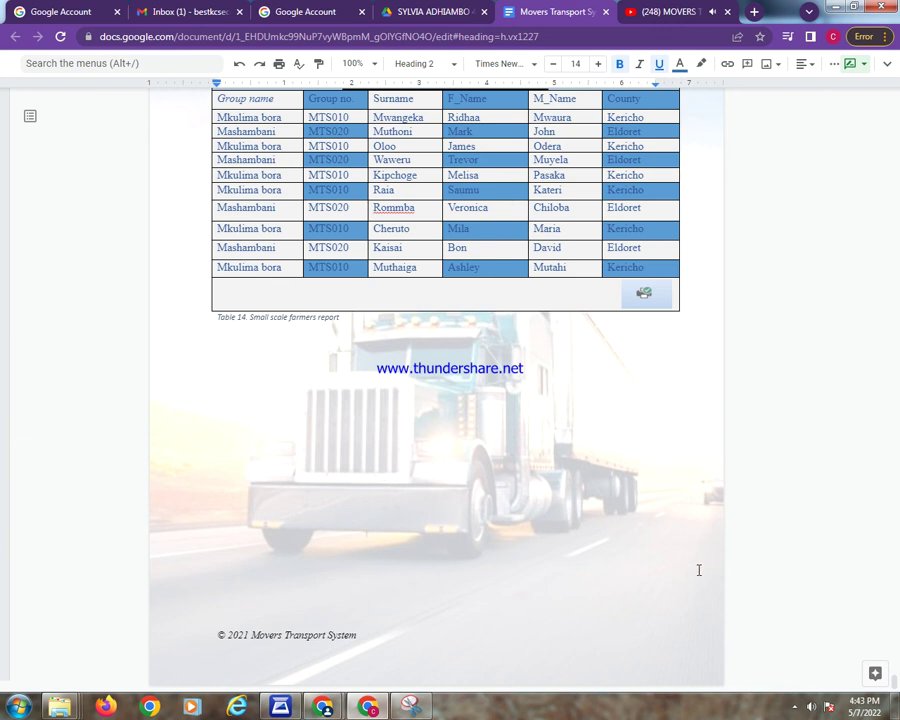
scroll(699, 570, up, 6)
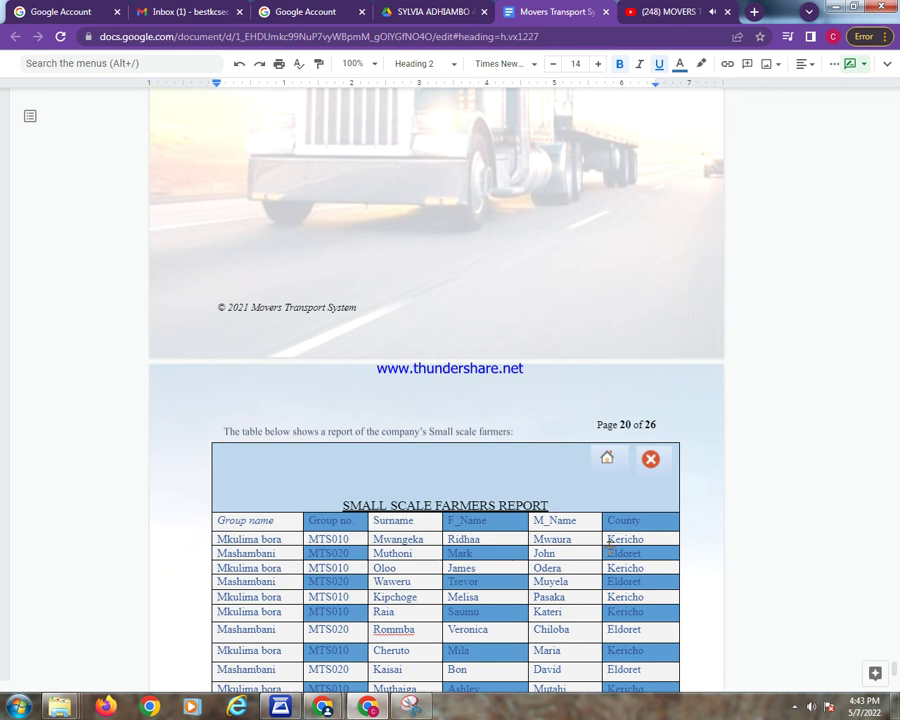